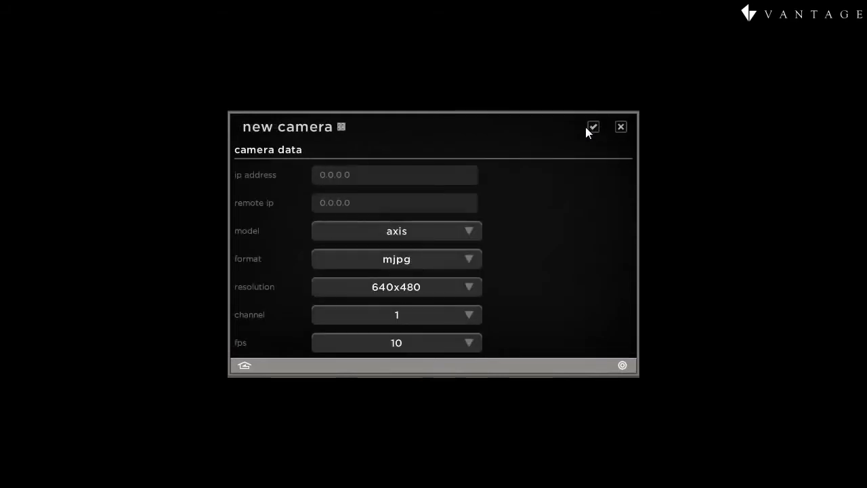
Create a new camera entry using the axis model with default format, resolution and channel
click(439, 235)
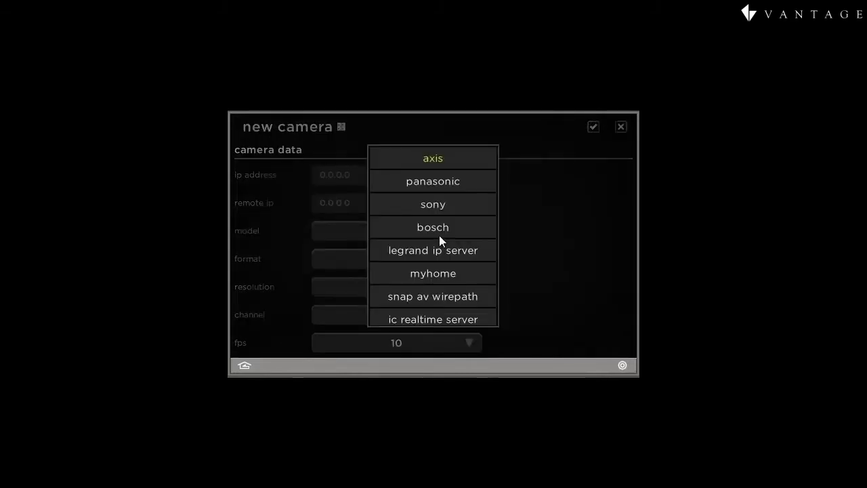
click(570, 231)
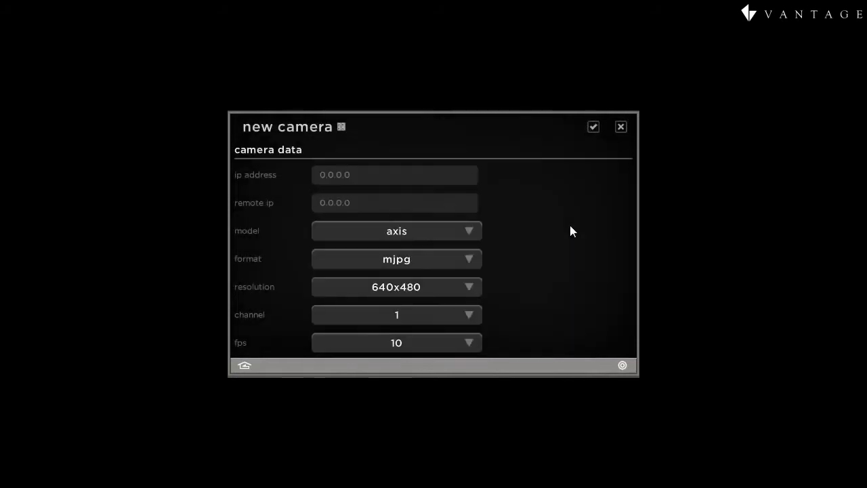
click(313, 127)
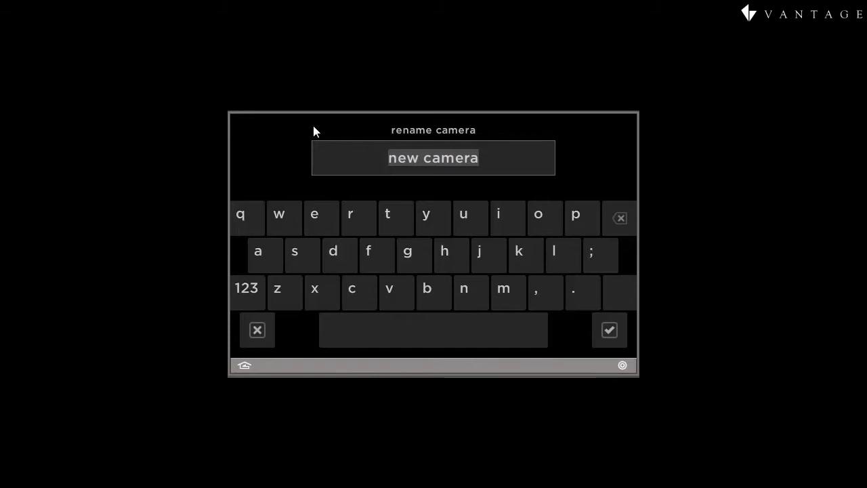
Name the camera 'parking' and give it IP address 192.168.1.82
text(pa)
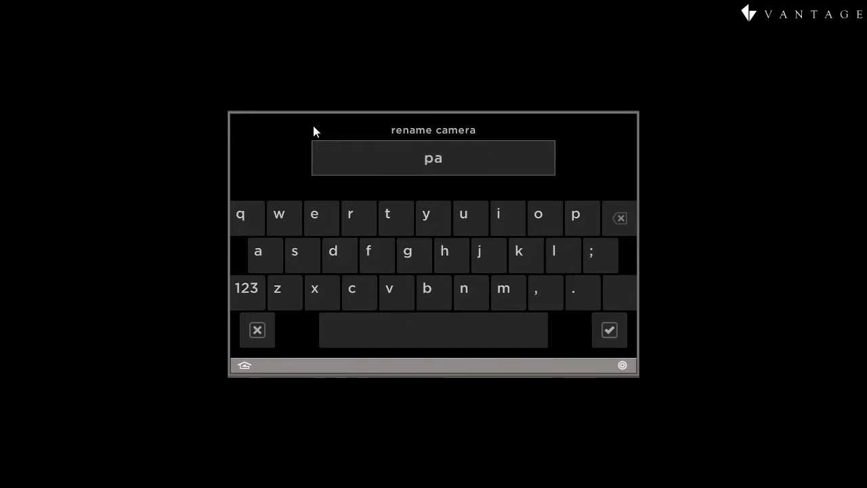
text(rki)
key(Tab)
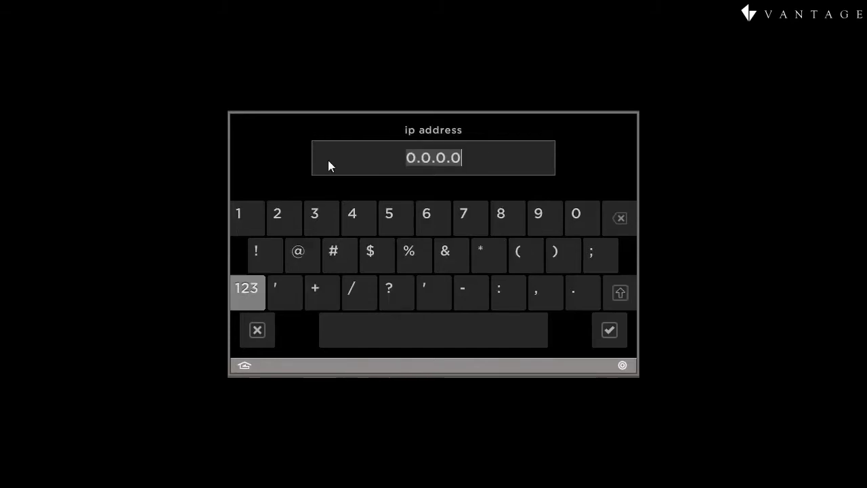
text(192)
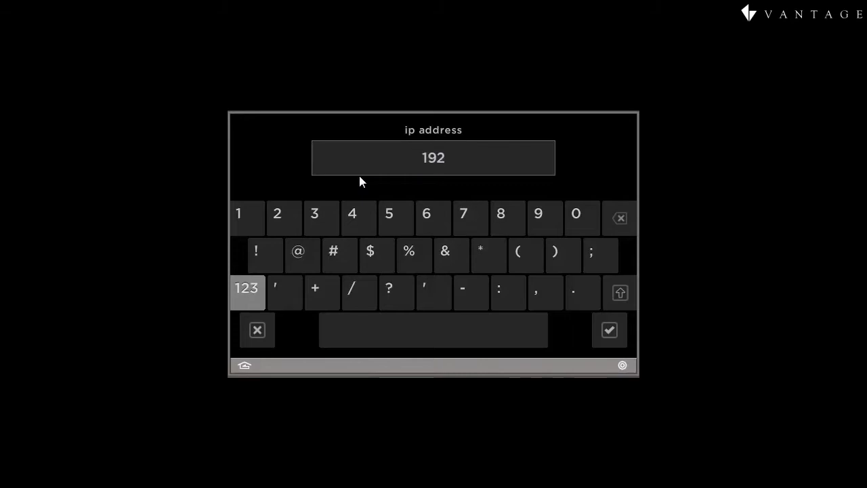
text(.168.1.82)
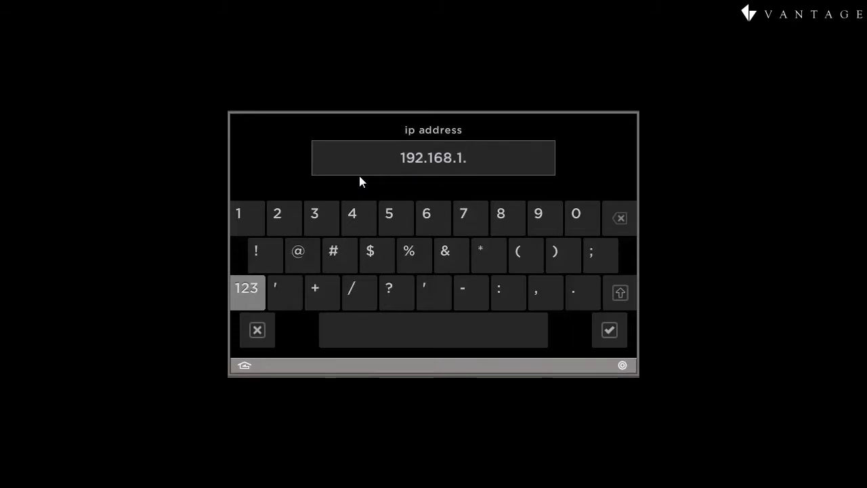
key(Return)
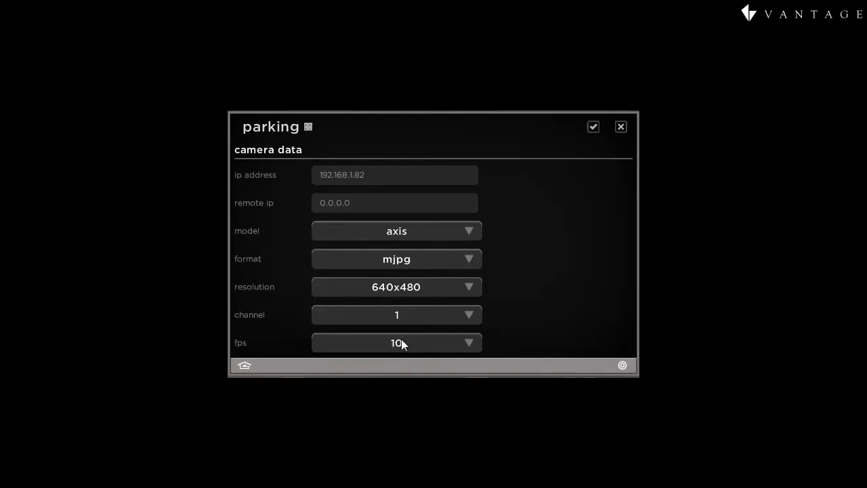
Keep mjpg format and 640x480 resolution, and lower the frame rate to 5 fps
click(471, 262)
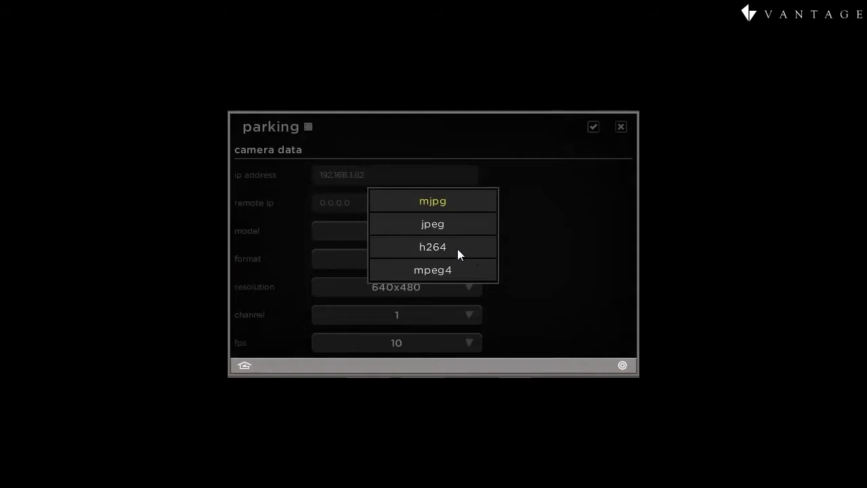
click(441, 204)
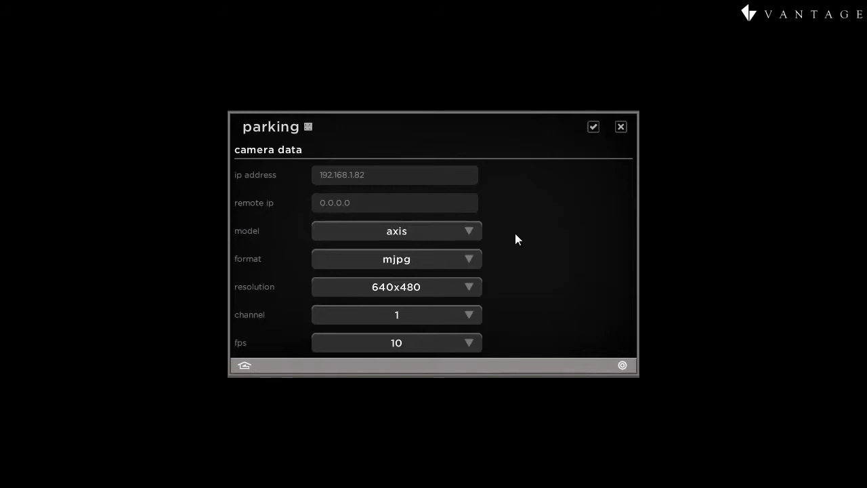
click(423, 288)
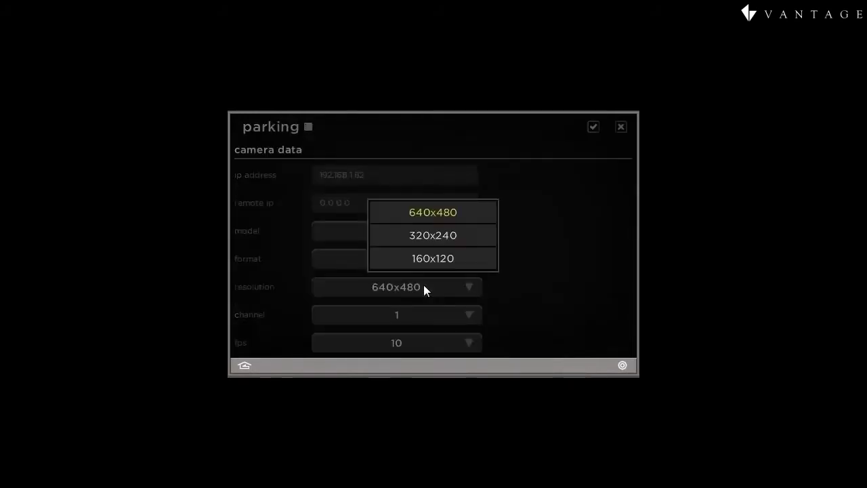
click(437, 216)
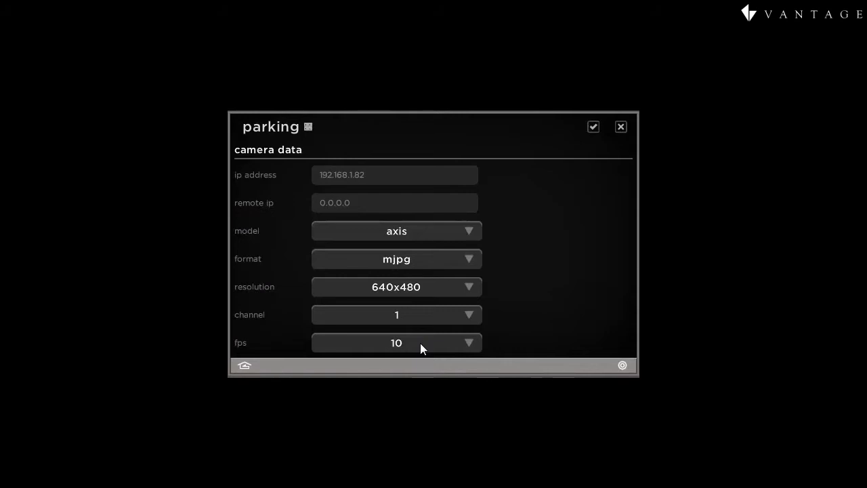
click(418, 342)
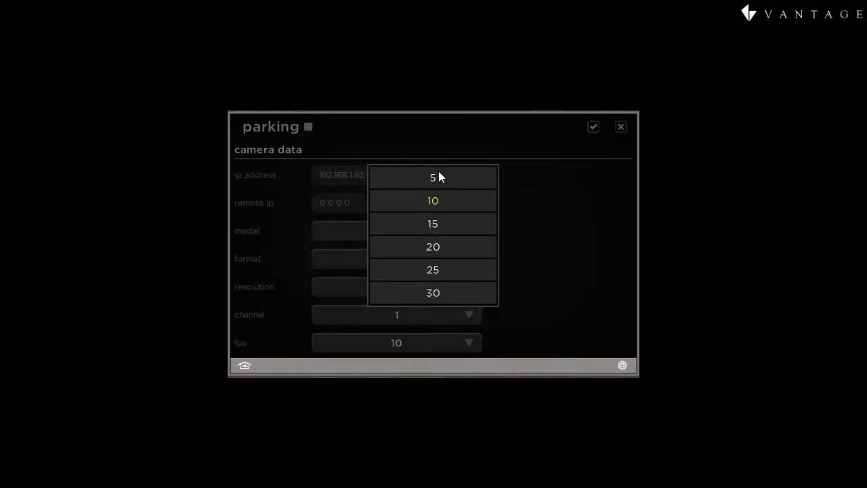
click(439, 177)
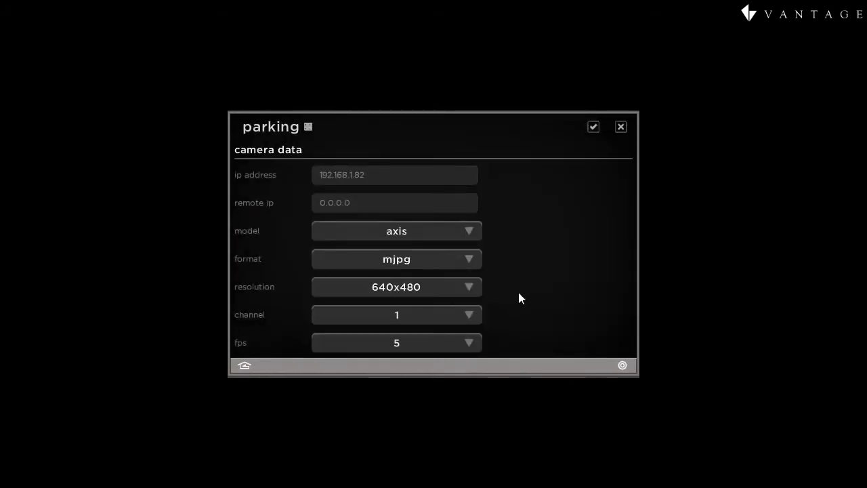
Fill in the parking camera's login username and password
drag(519, 319, 509, 190)
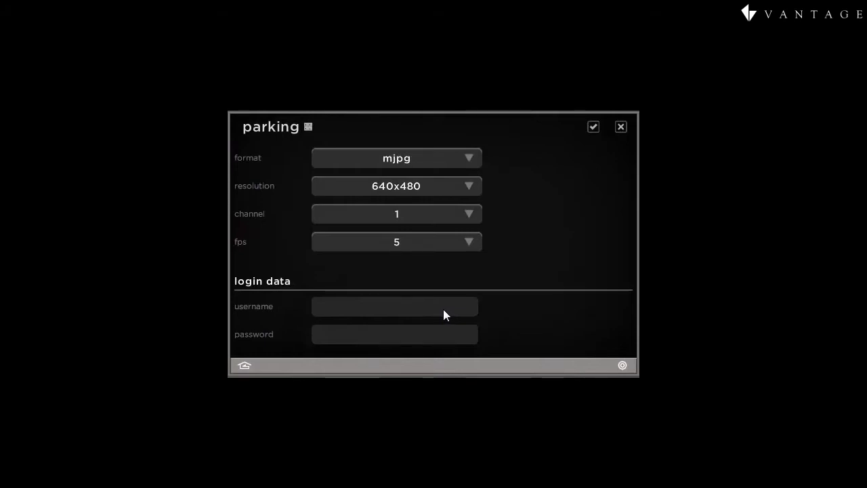
click(431, 309)
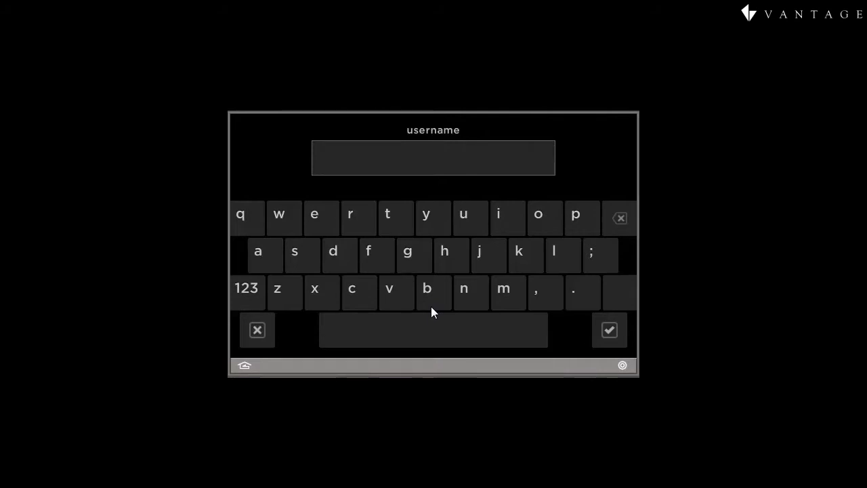
text(root)
key(Return)
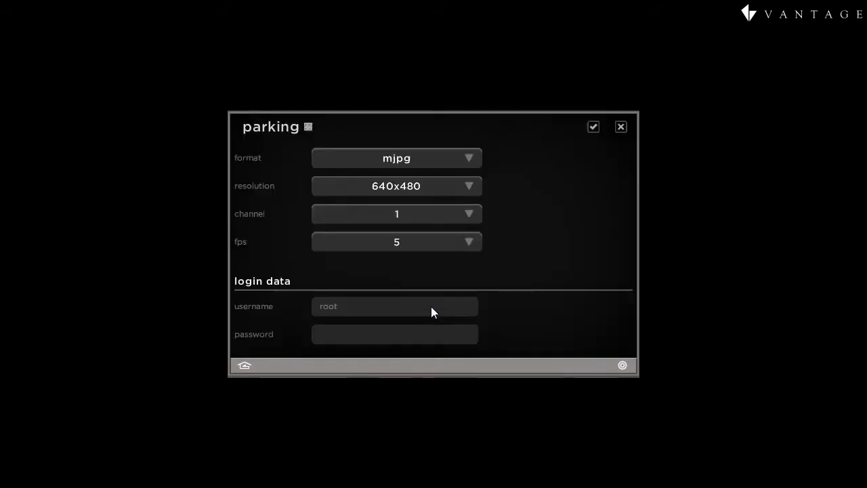
click(396, 333)
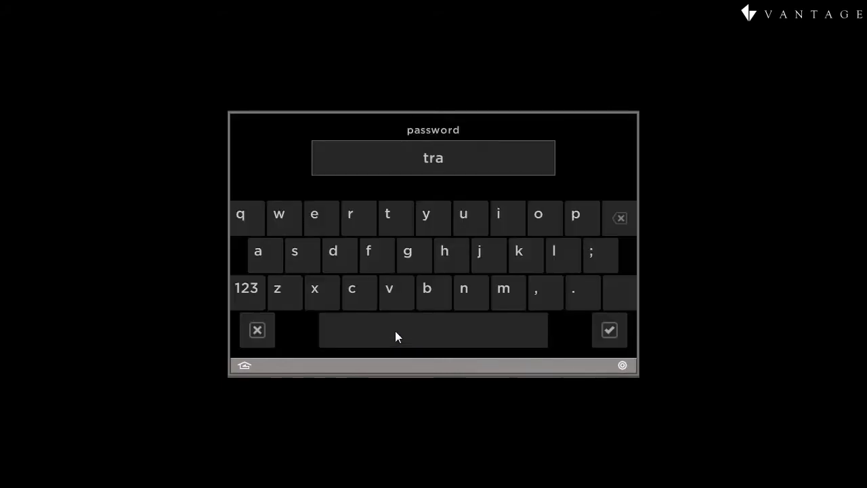
key(Return)
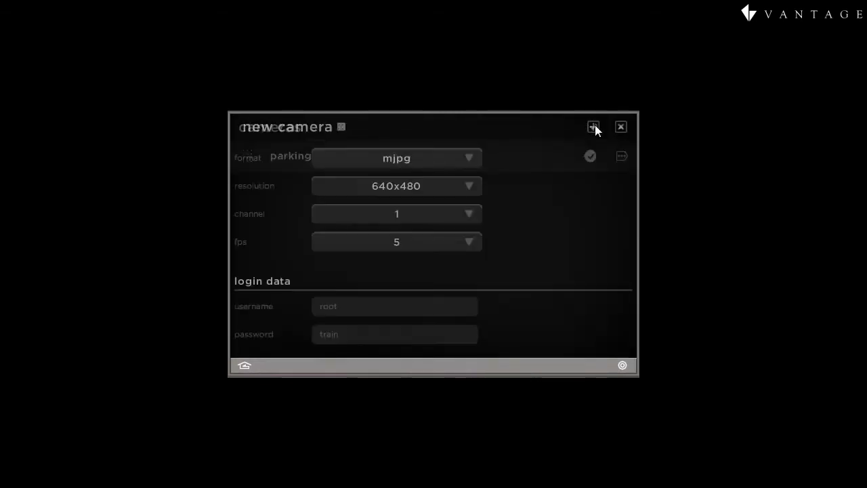
Rename the new camera to 'storage' and enter IP address 192.168.1.99
click(315, 135)
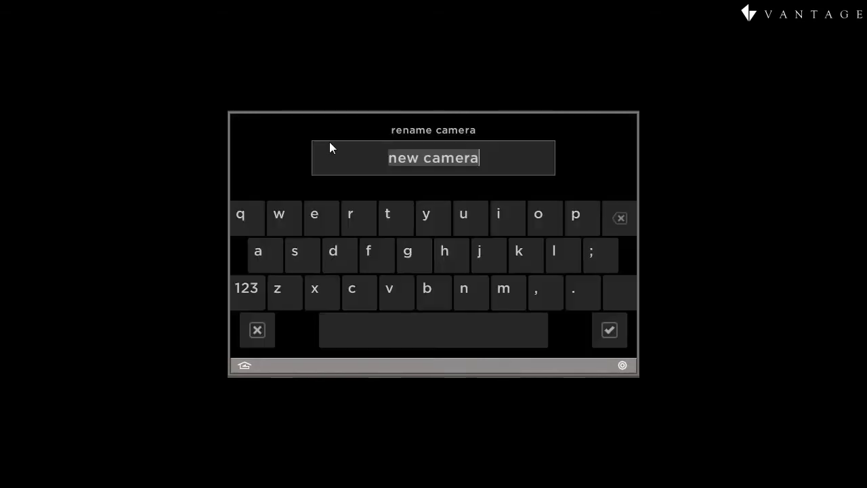
text(storage)
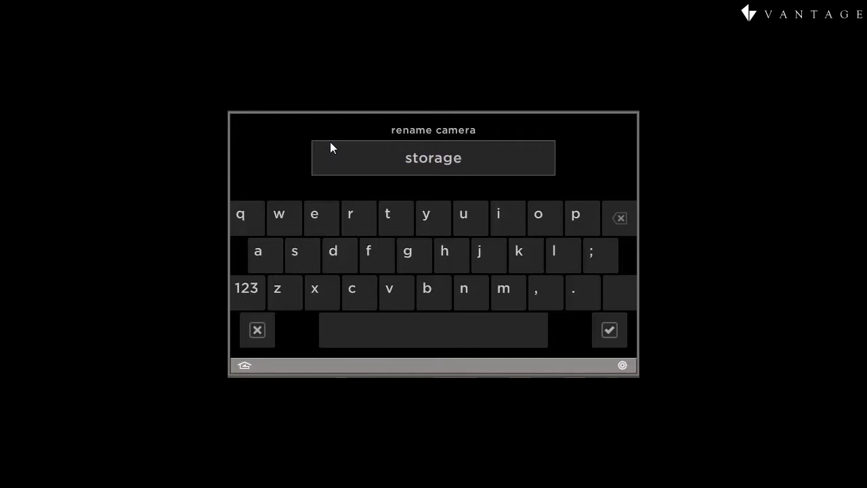
key(Return)
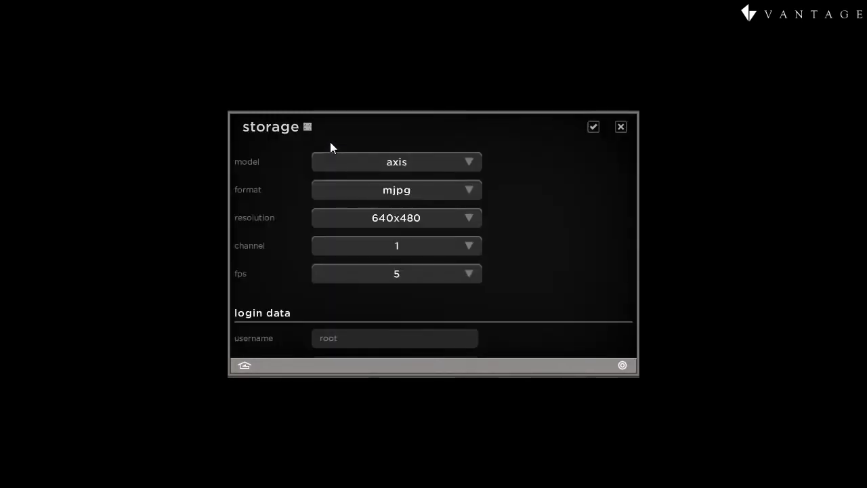
scroll(527, 241, up, 2)
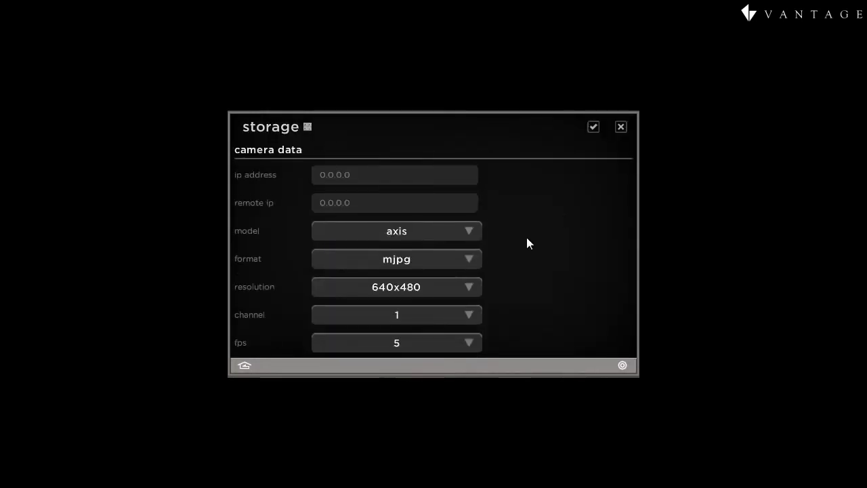
click(407, 178)
text(192.168.1)
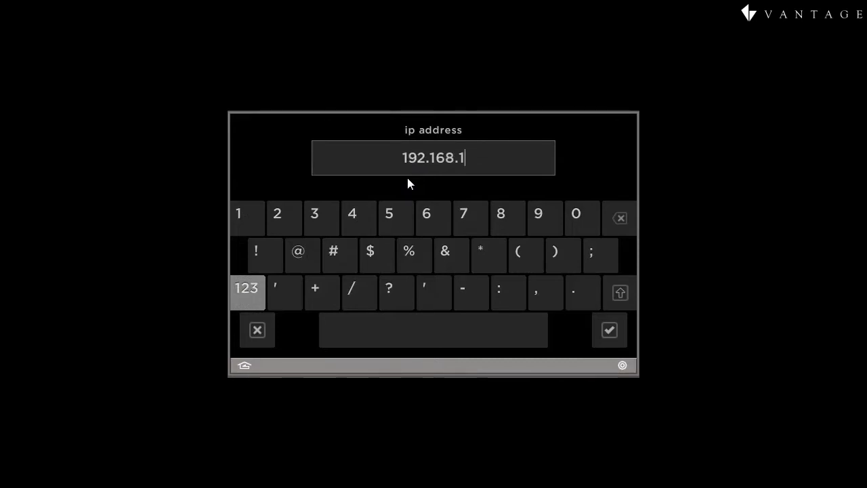
text(.99)
key(Return)
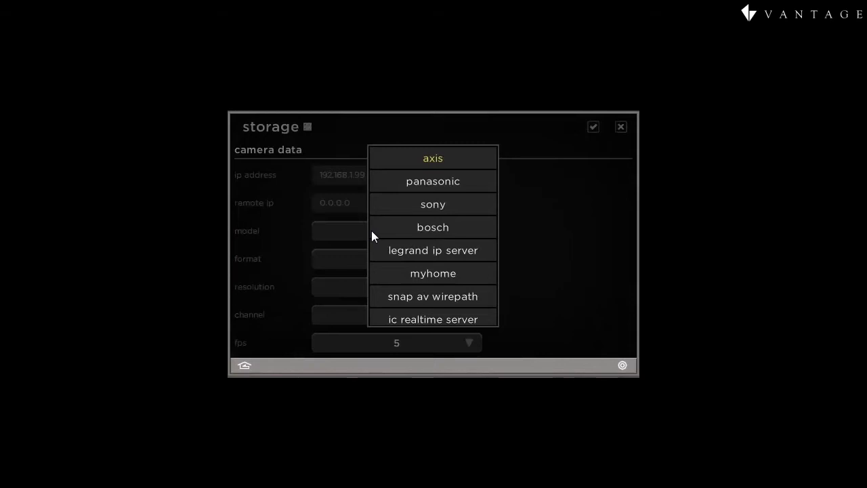
Switch the storage camera to the snap av wirepath model with 320x240 resolution
click(418, 297)
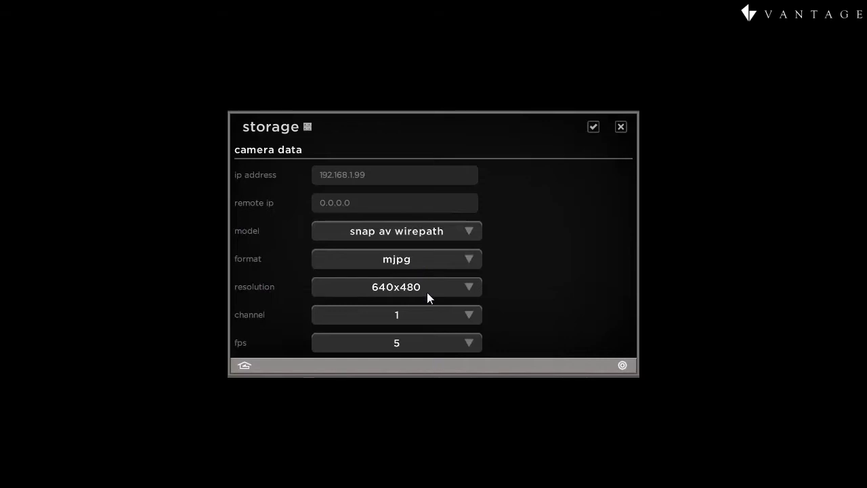
click(426, 290)
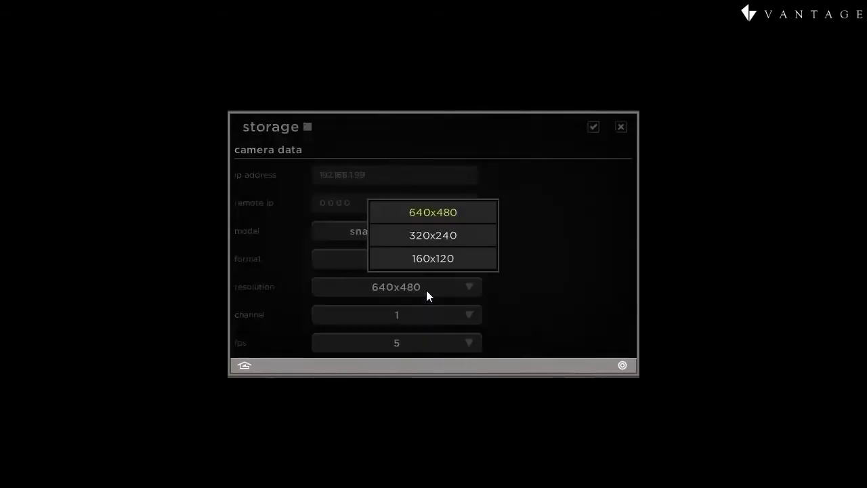
click(421, 237)
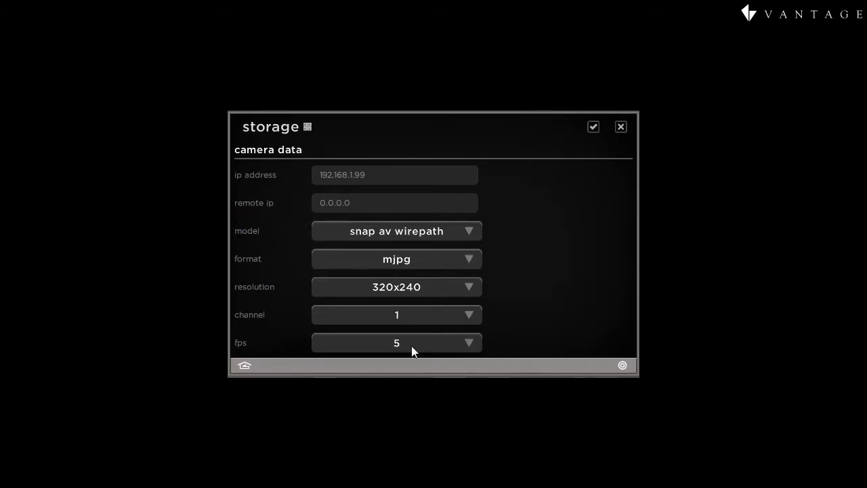
Enter a new login username and password for the storage camera and save it
drag(530, 339, 518, 166)
click(361, 308)
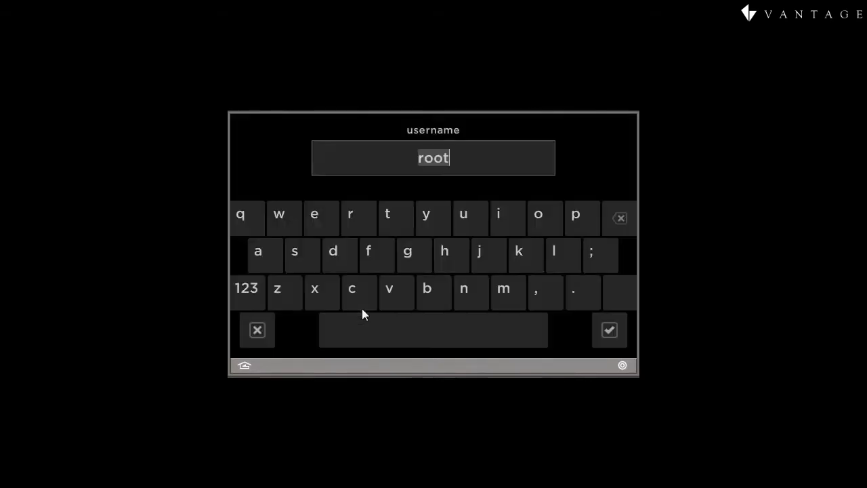
text(user)
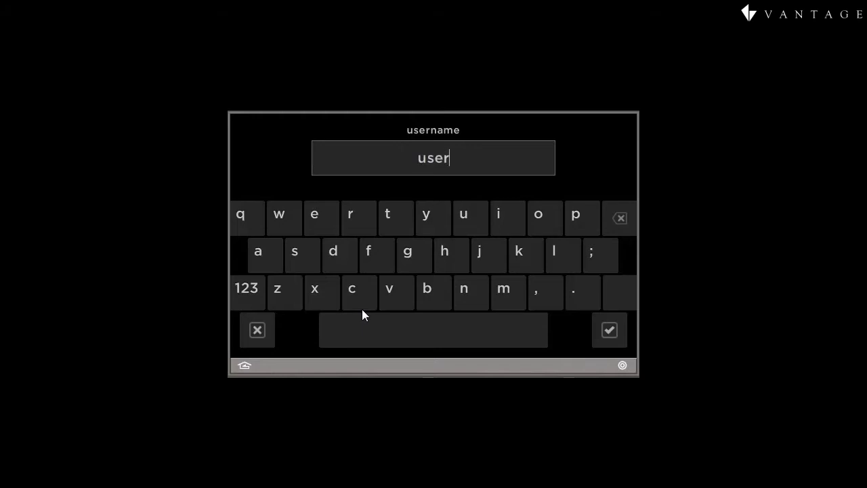
key(Return)
click(371, 333)
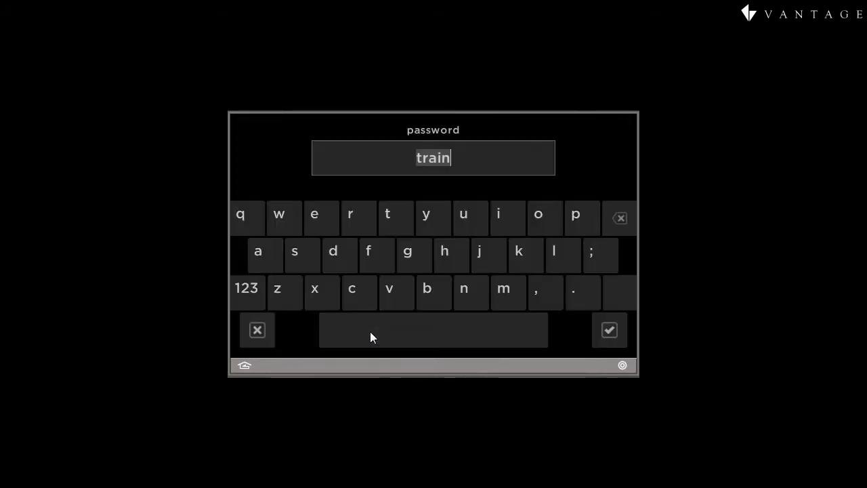
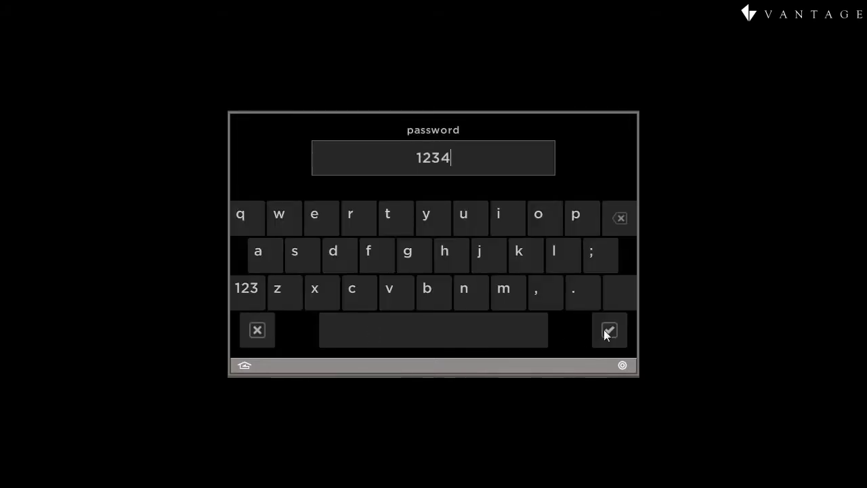
click(606, 330)
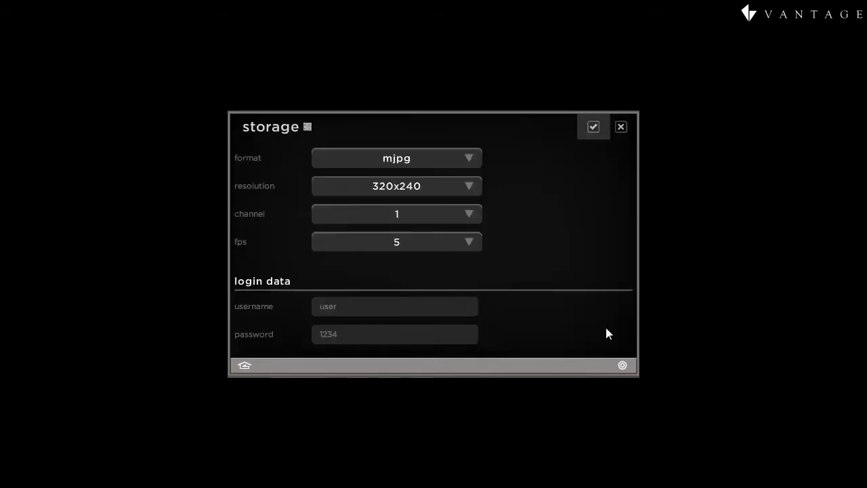
click(592, 127)
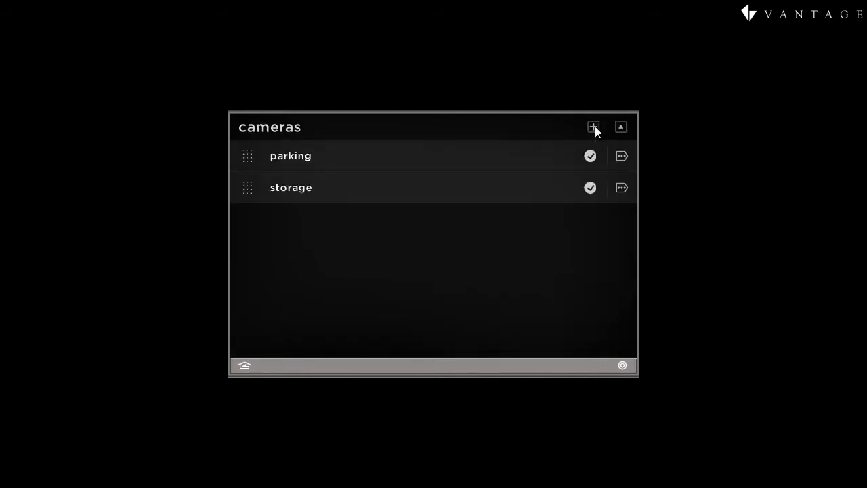
Add a third camera named 'hall' with IP address 192.168.1.99
click(594, 126)
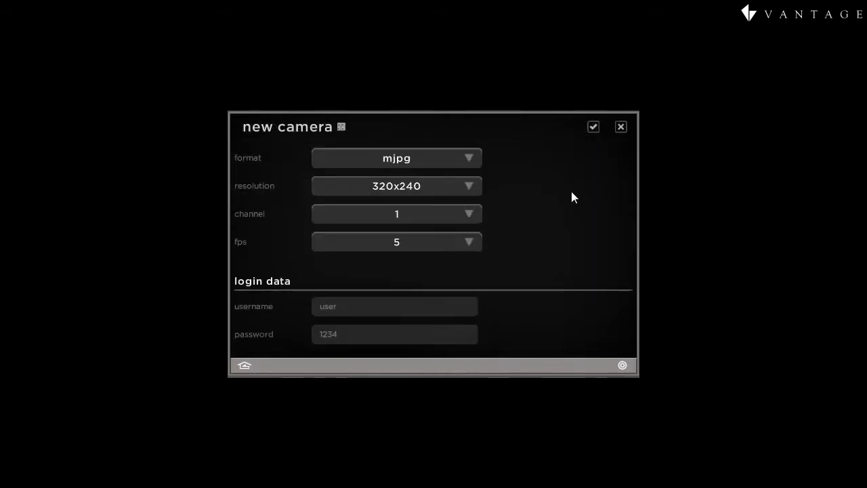
scroll(566, 204, up, 3)
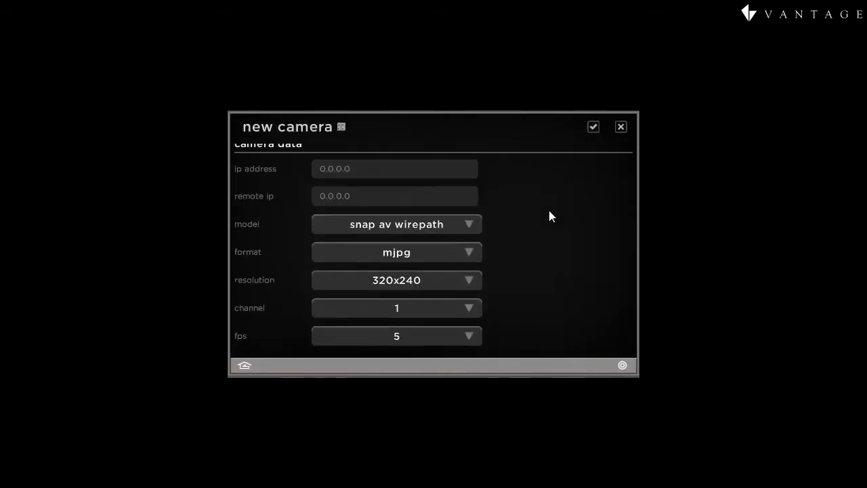
click(321, 129)
text(hall)
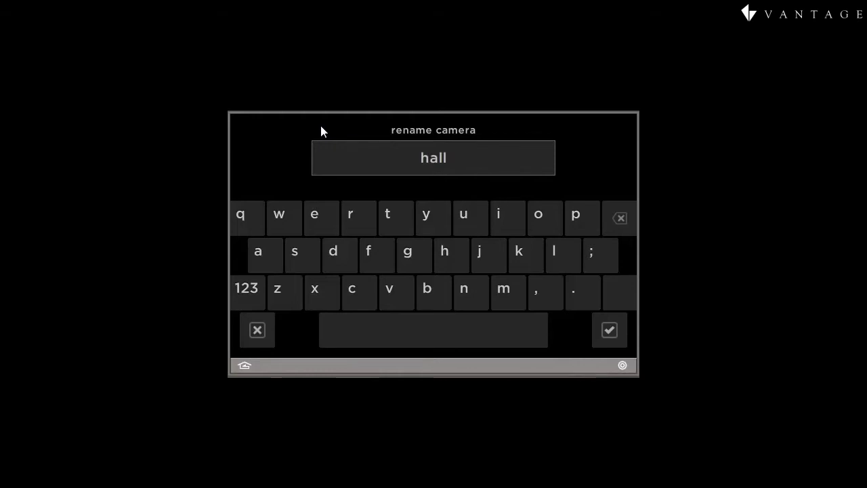
key(Tab)
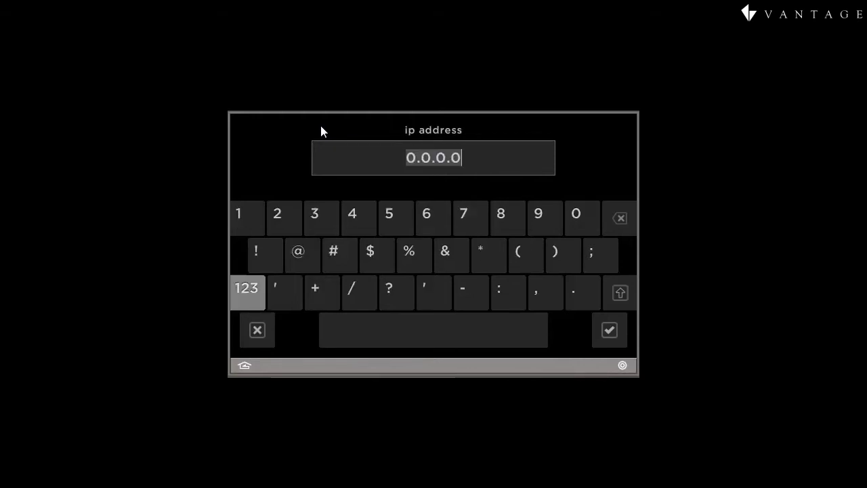
text(19)
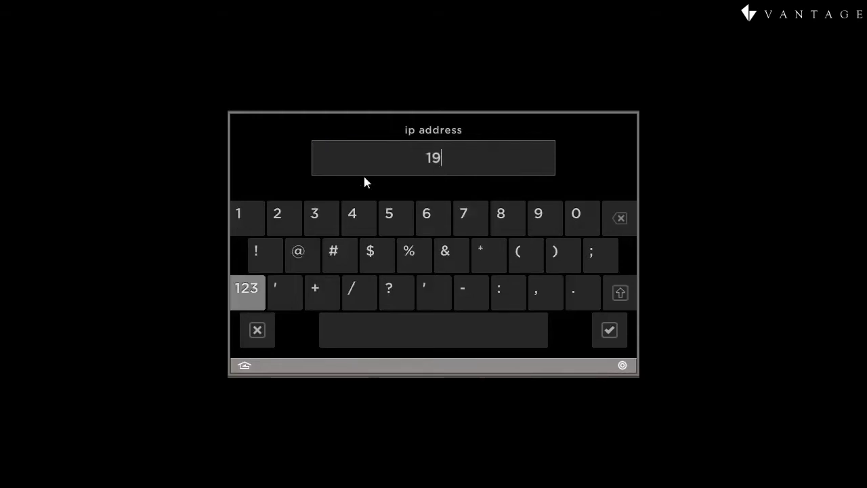
text(2.168.)
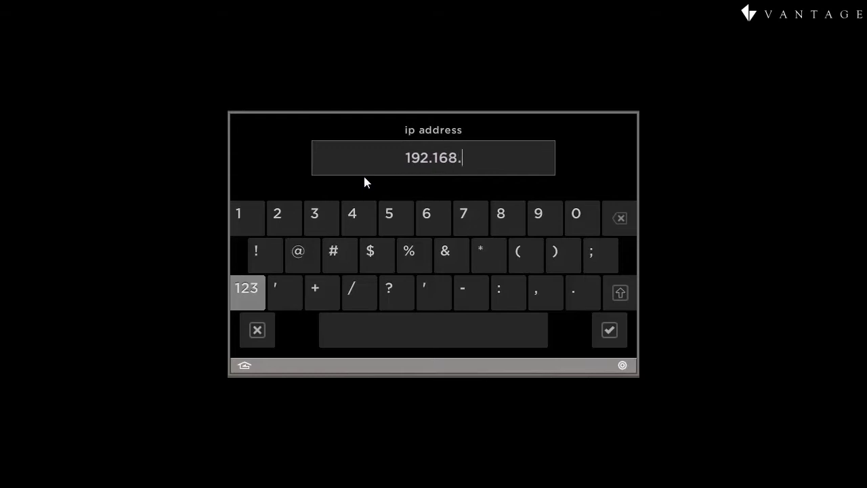
text(1.99)
key(Return)
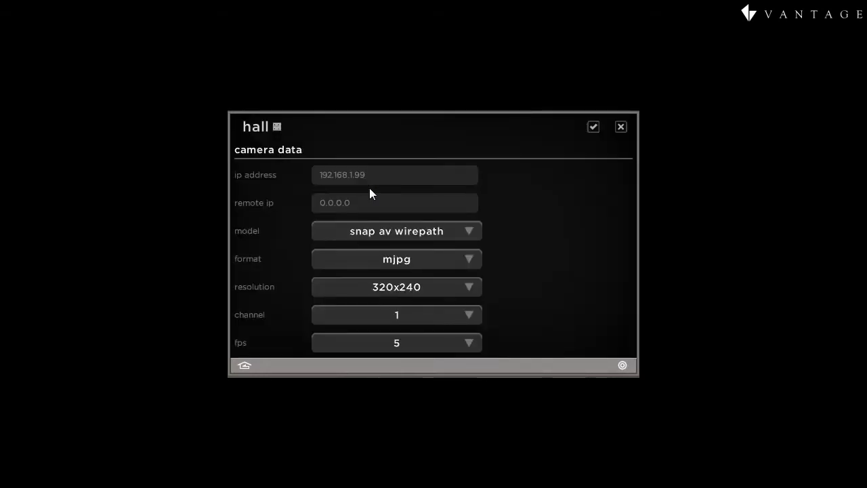
Set the hall camera to channel 2 and 10 fps, then save it
click(398, 314)
click(434, 181)
click(415, 343)
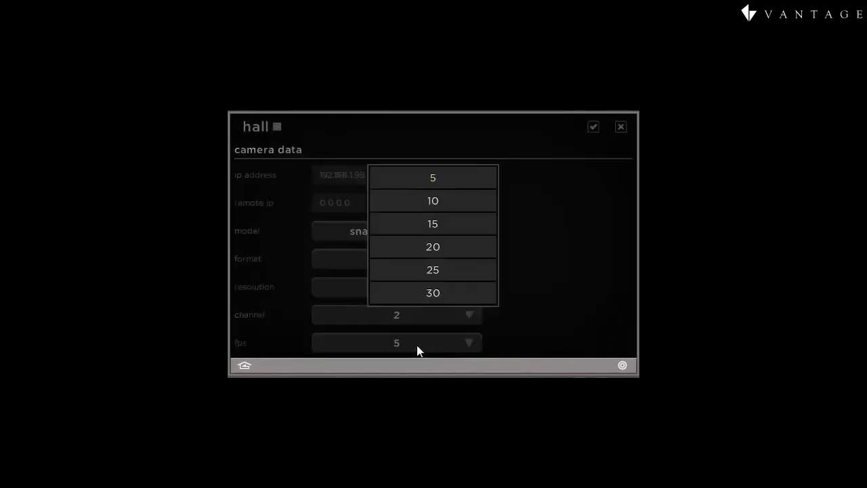
click(444, 202)
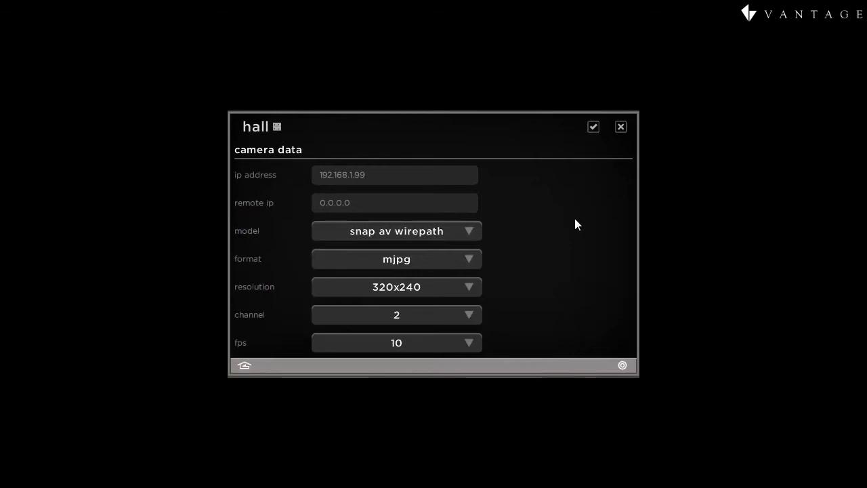
drag(549, 248, 562, 271)
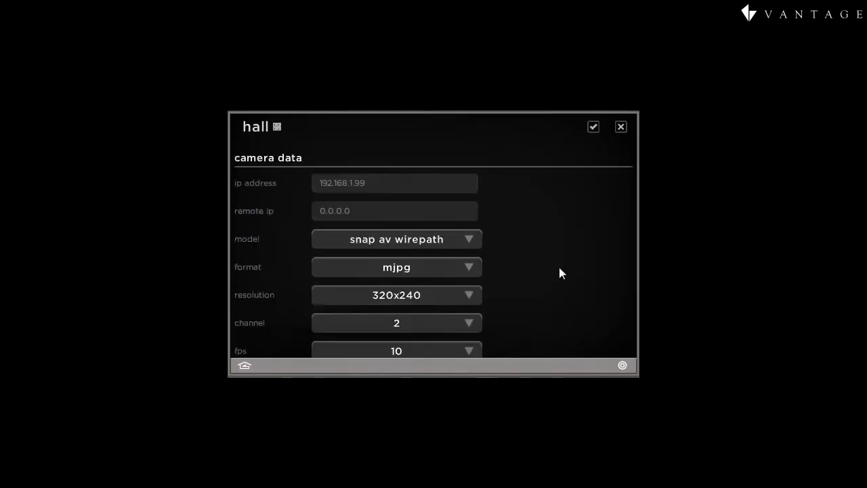
click(593, 128)
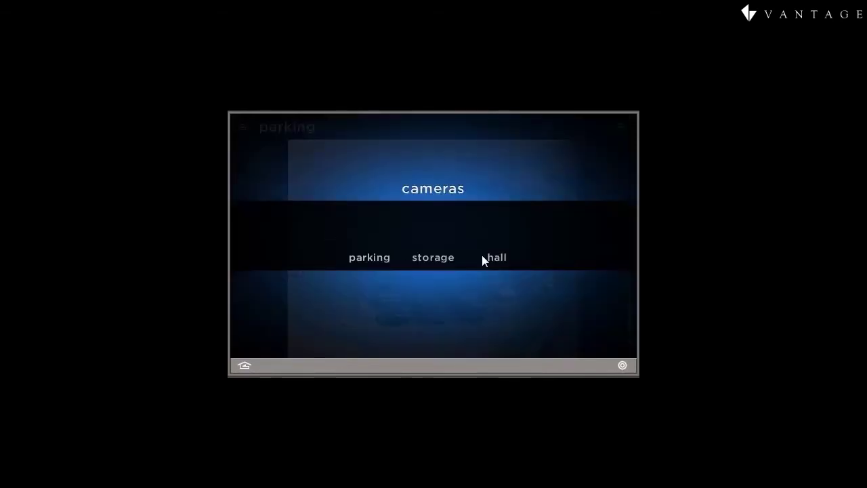
Watch the hall camera's live feed, then swipe over to the storage camera's feed
click(495, 255)
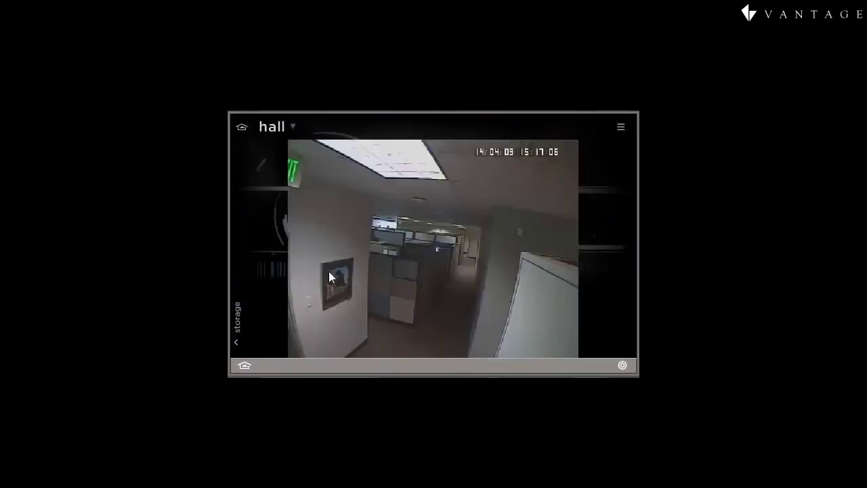
drag(265, 276, 582, 257)
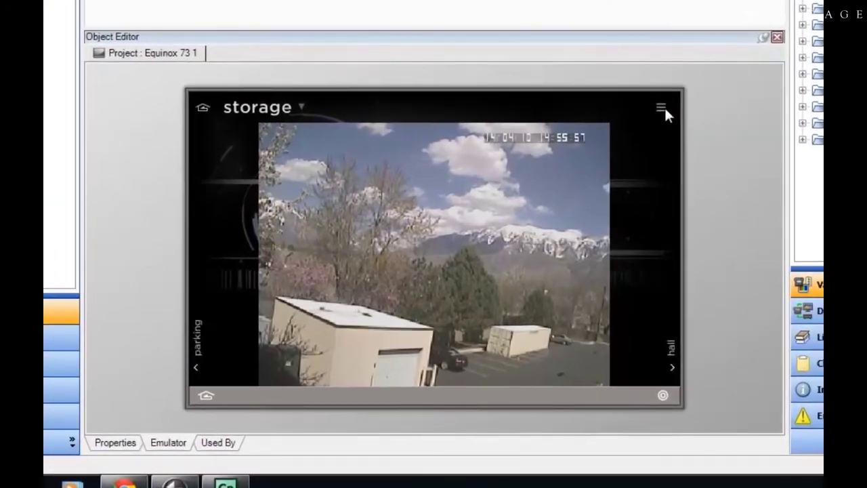
click(662, 109)
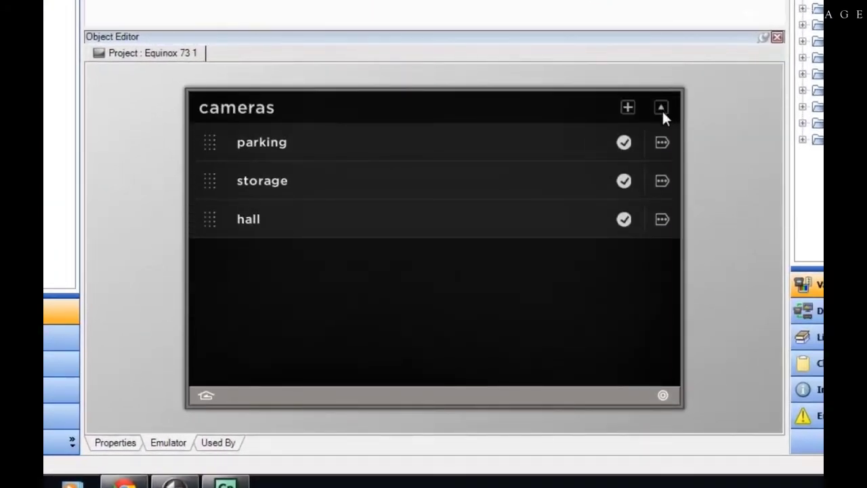
Add another new camera and set its model to webcam
click(628, 109)
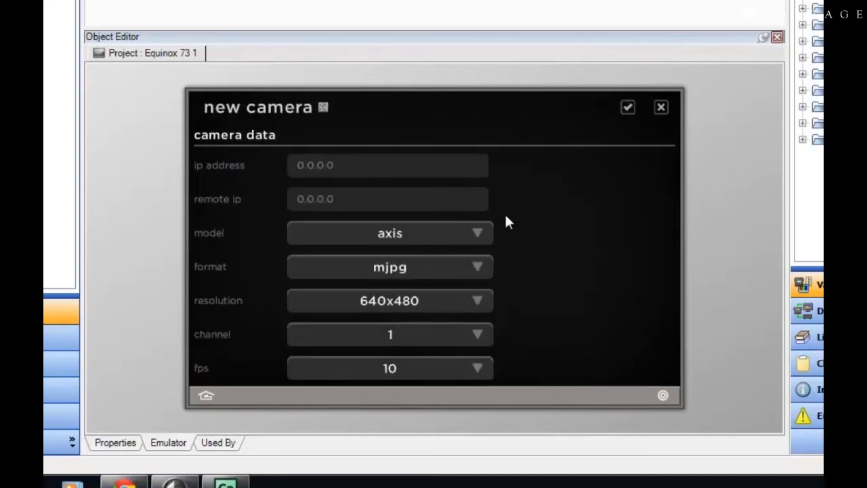
click(465, 237)
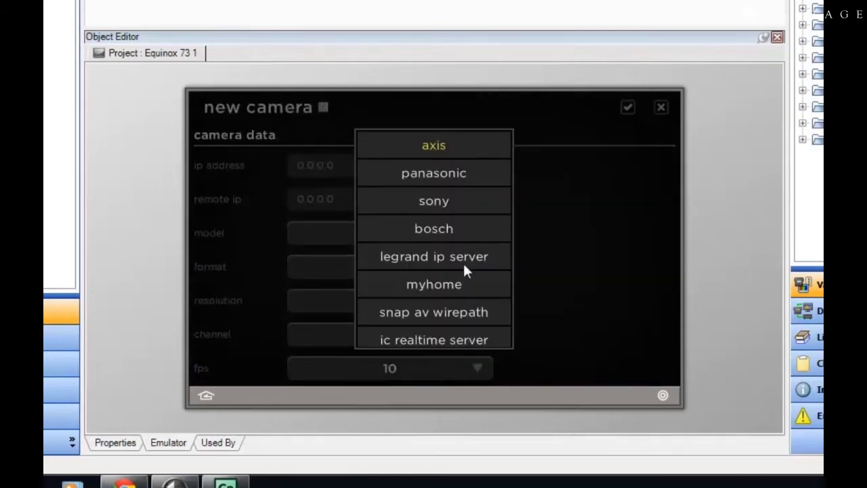
drag(472, 329, 469, 168)
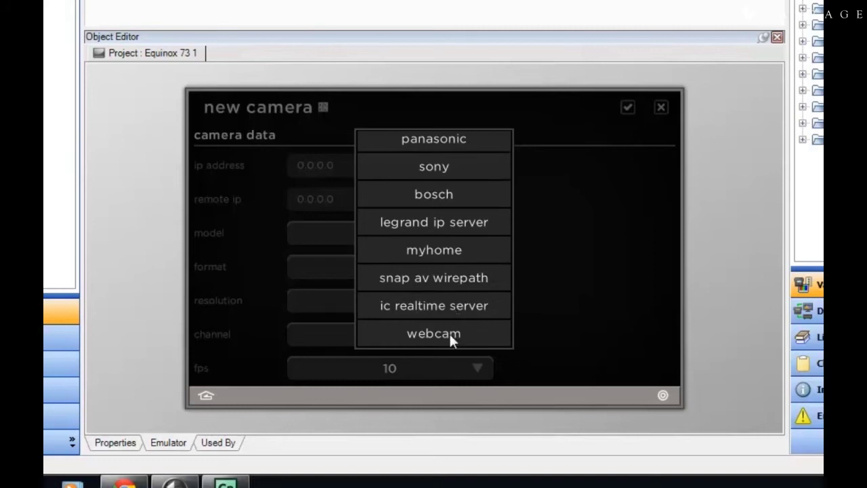
click(450, 333)
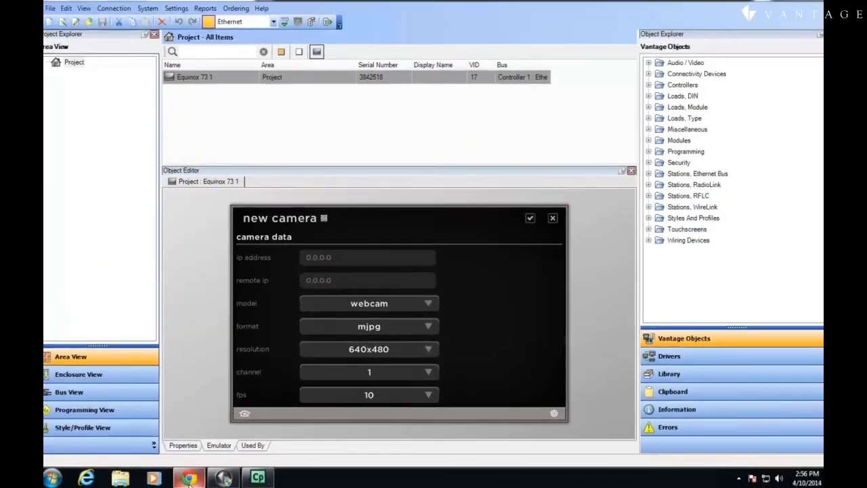
Copy the image URL of the bottom-left camera on Chrome's QUAD 1 page, then return to Design Center
mouse_move(189, 479)
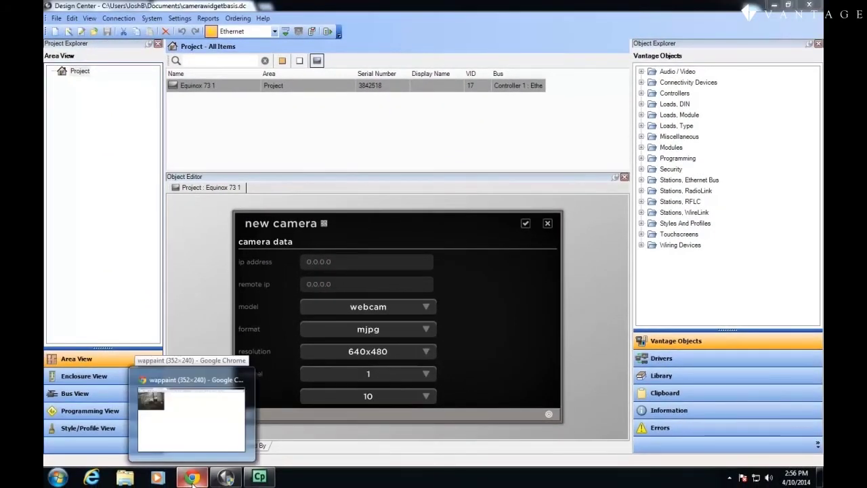
click(192, 479)
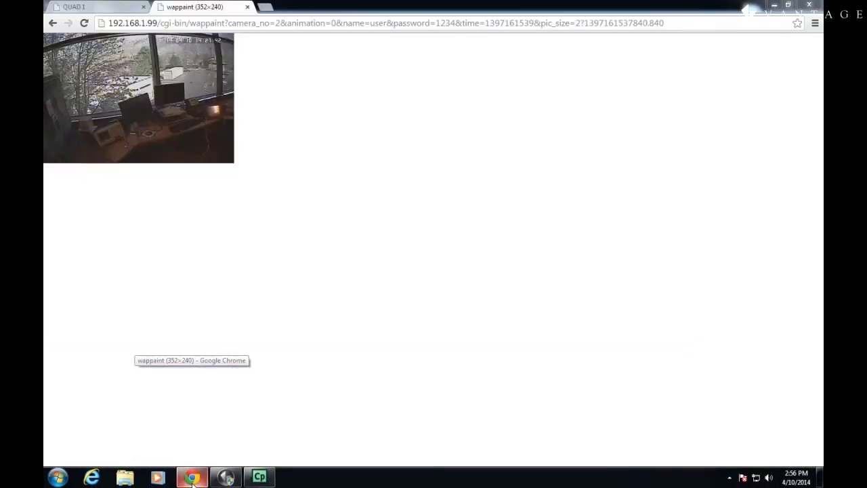
click(108, 8)
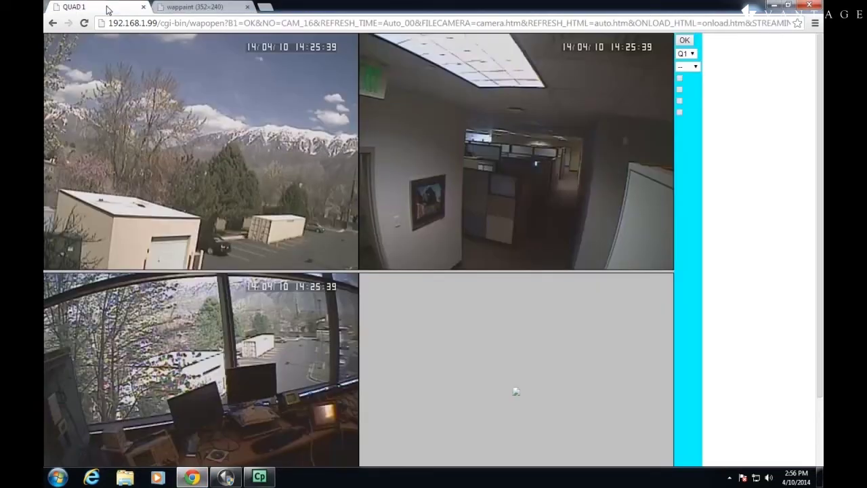
right_click(287, 335)
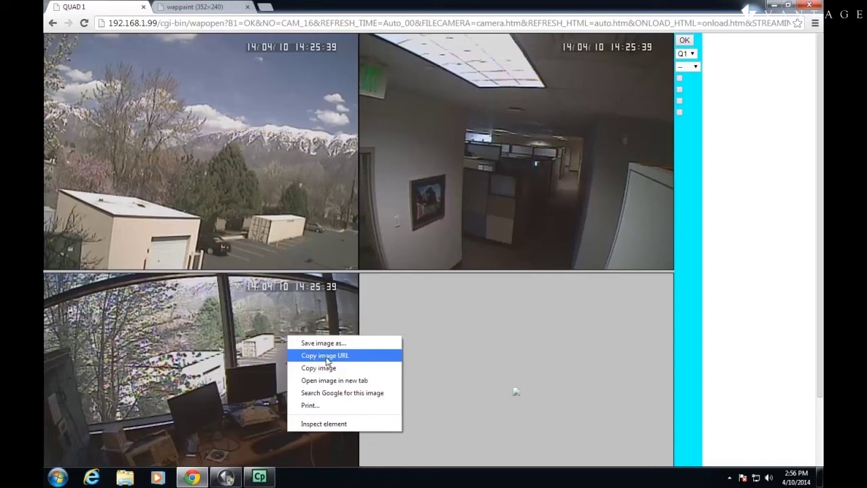
click(327, 361)
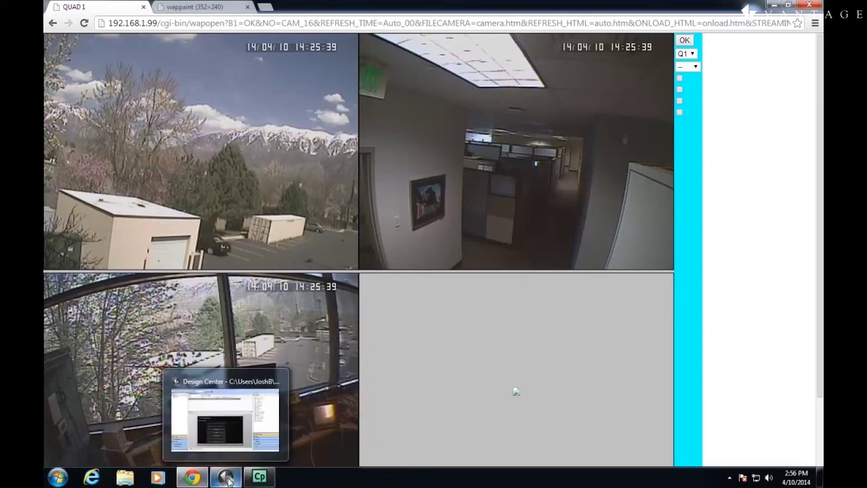
click(227, 480)
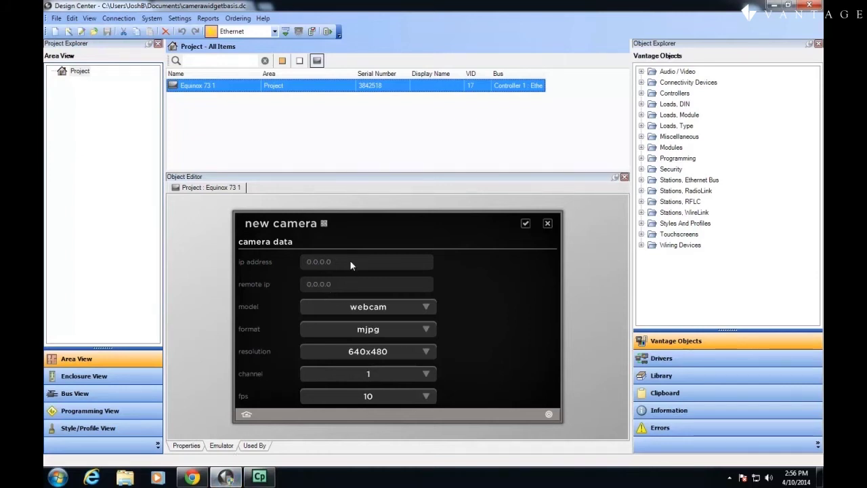
Paste the copied image URL as the new webcam camera's IP address and save it
click(351, 261)
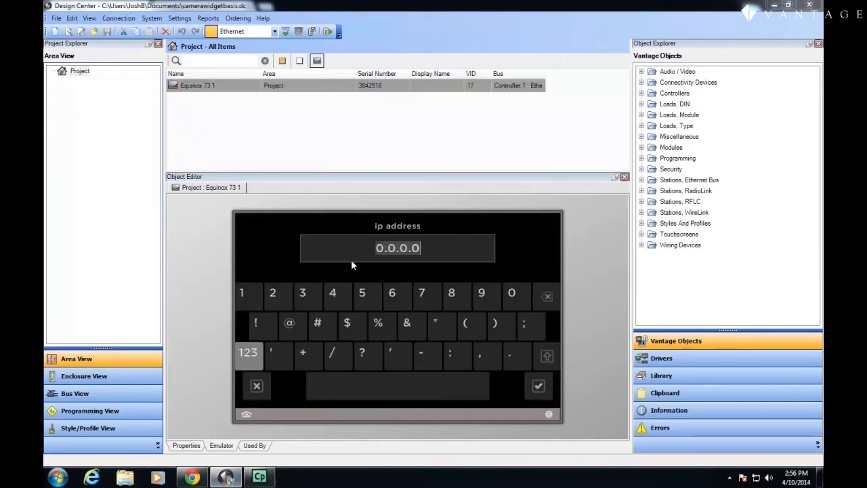
key(ctrl+v)
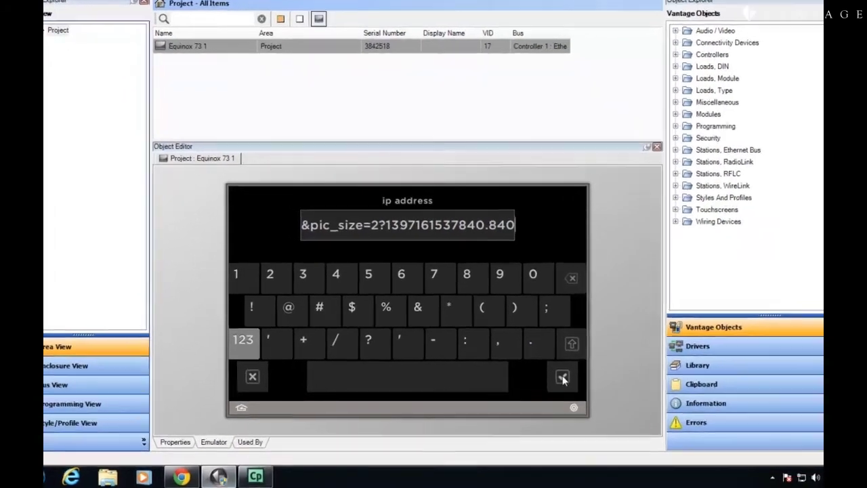
click(563, 378)
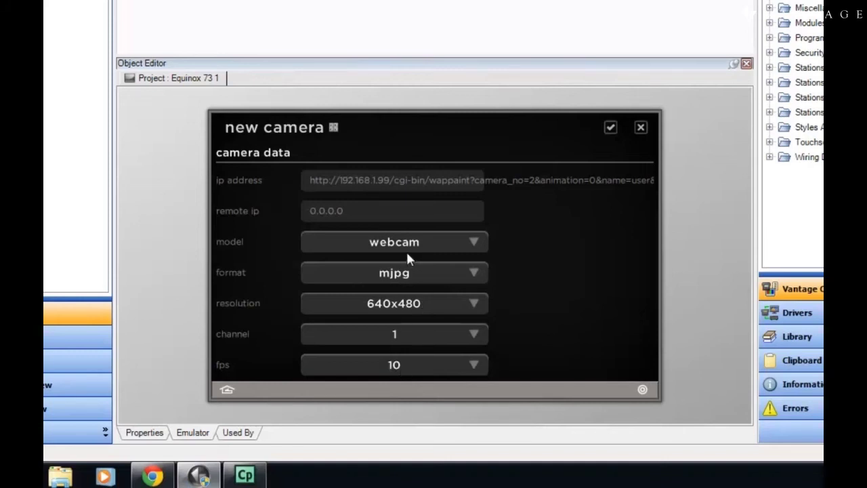
click(610, 128)
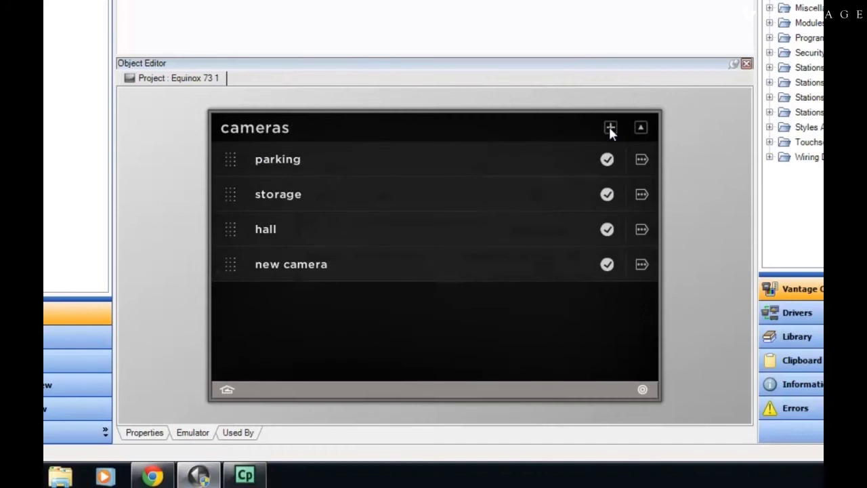
Save the camera list, switch the feed to new camera, and open its edit settings
click(642, 128)
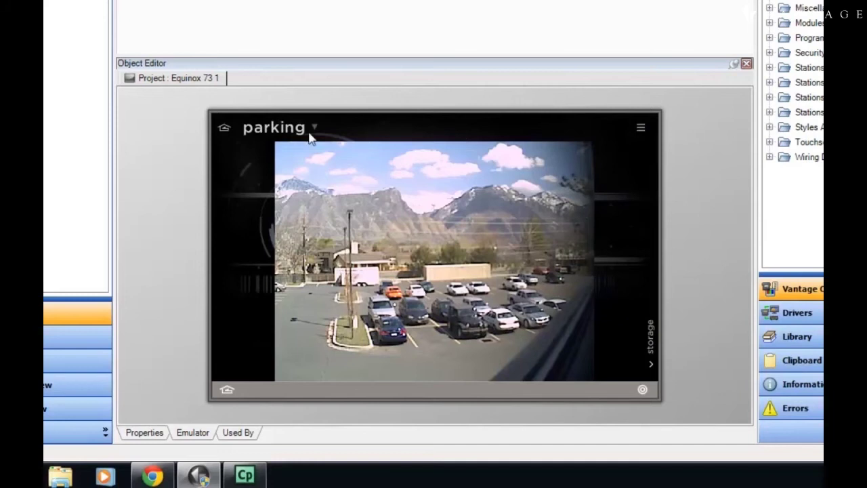
click(288, 134)
click(536, 270)
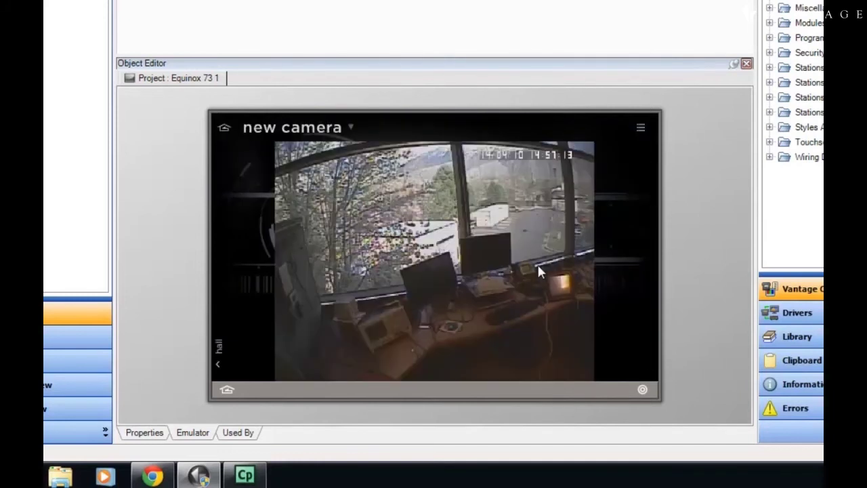
click(642, 130)
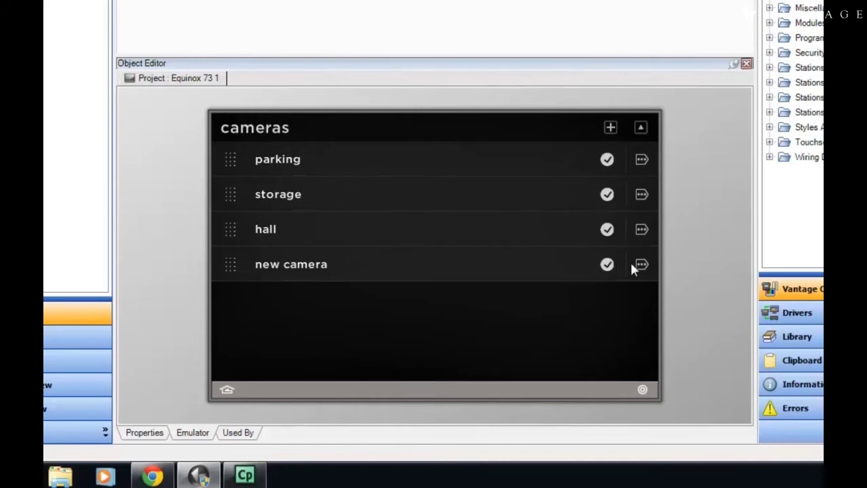
click(637, 265)
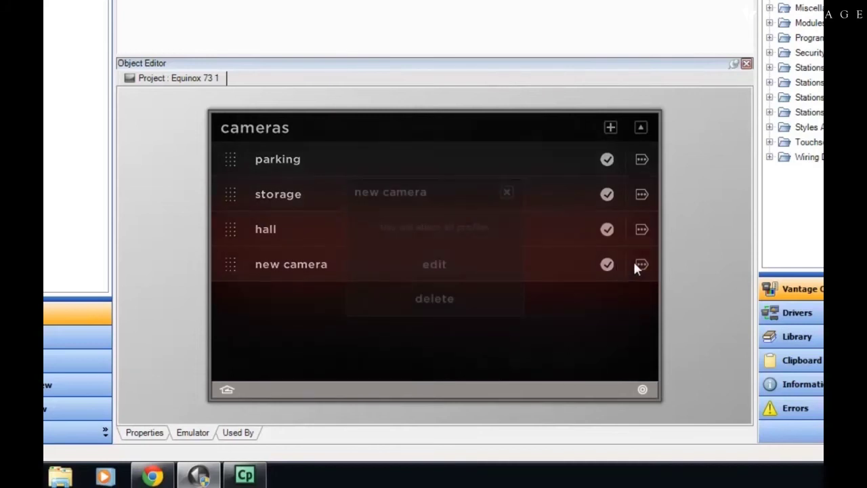
click(433, 263)
Rename the new camera to 'lab' and save it
click(300, 131)
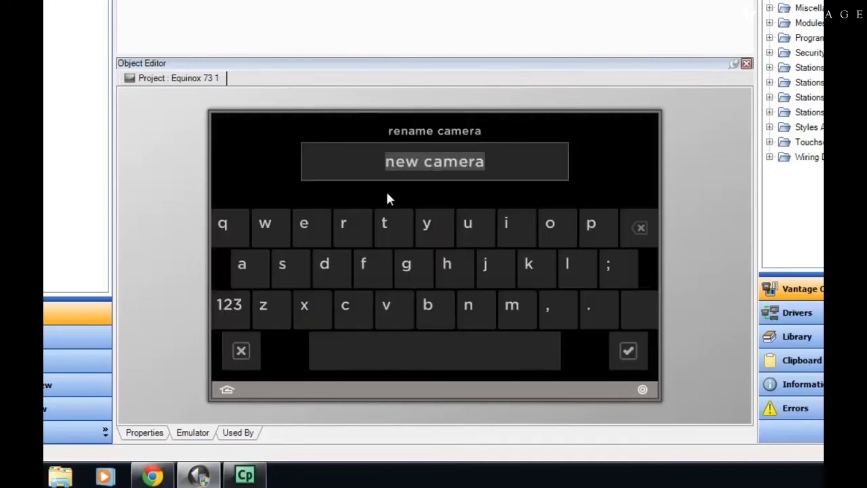
key(BackSpace)
text(lab)
key(Return)
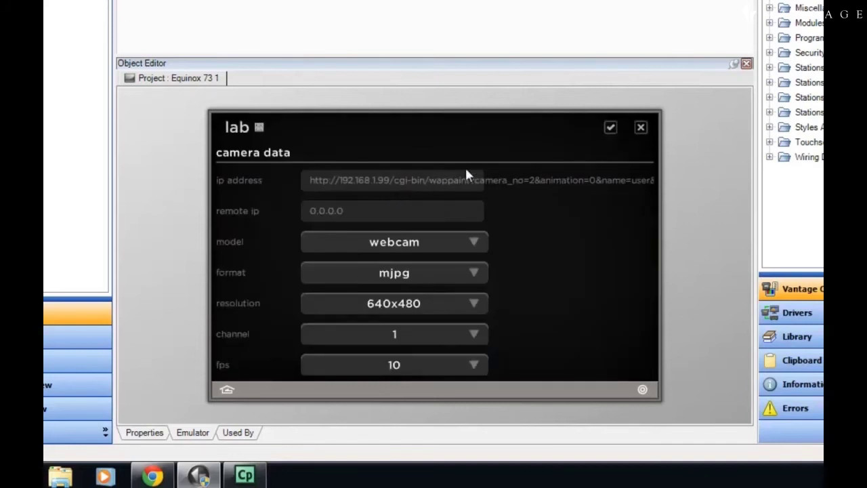
click(610, 128)
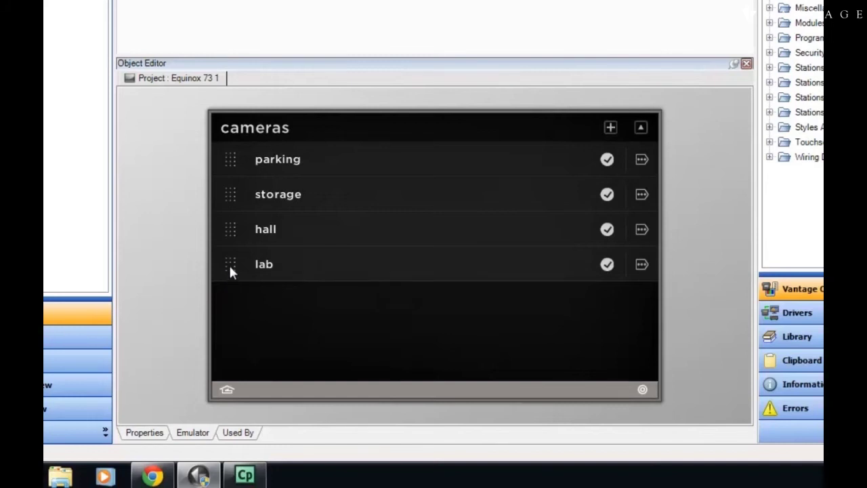
Drag lab above parking at the top of the cameras list, save, and go home
drag(230, 270, 233, 152)
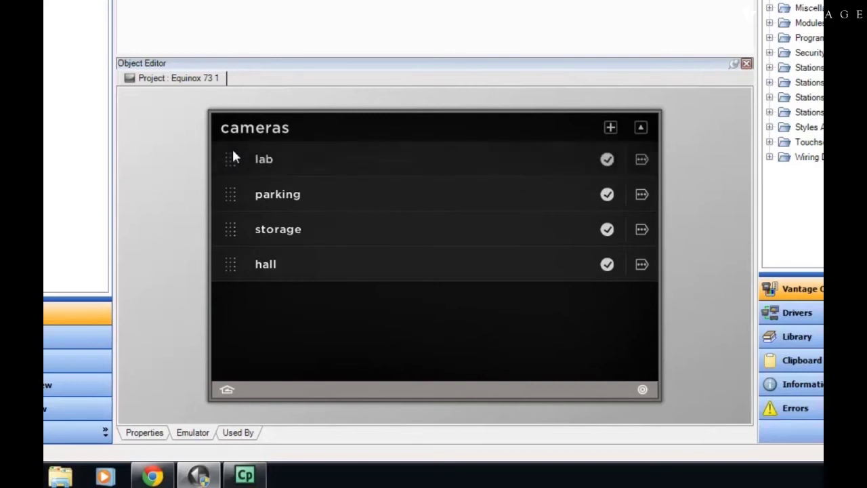
click(640, 128)
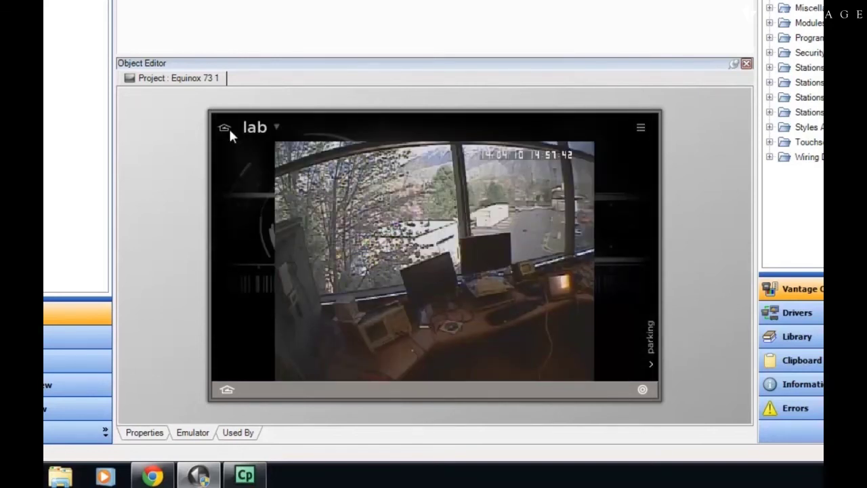
click(548, 224)
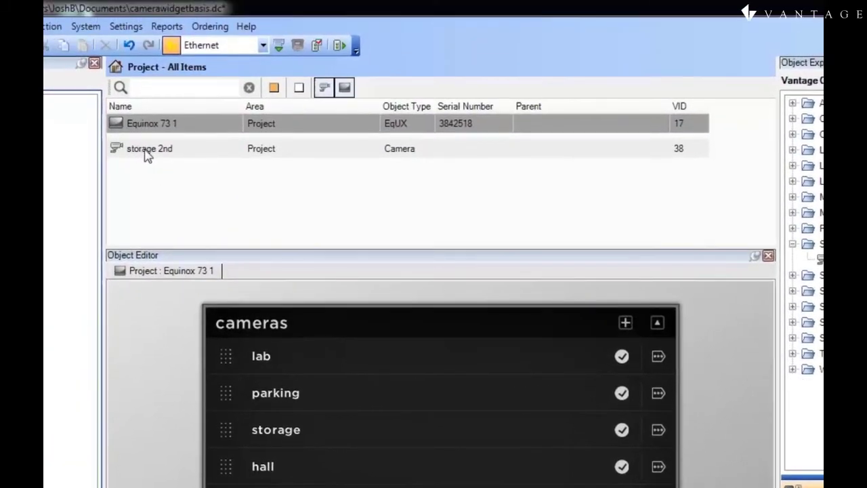
Drop storage 2nd into the cameras list, toggle its check off and on, and save
drag(145, 154, 292, 420)
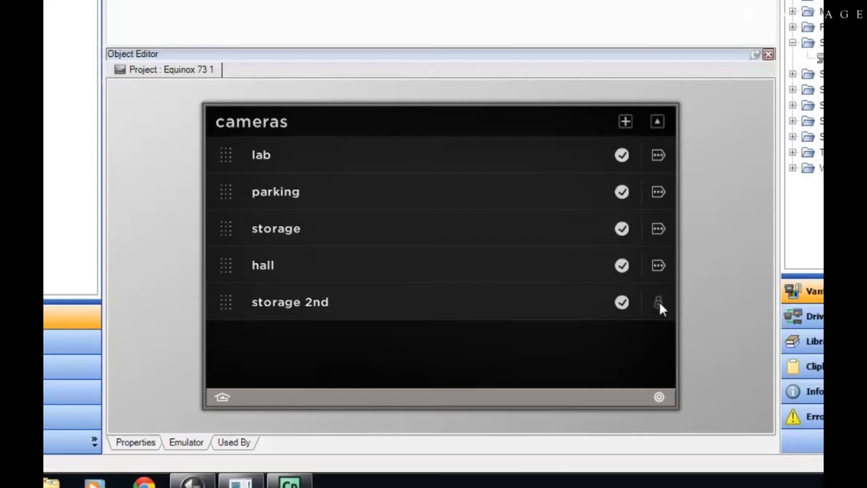
click(622, 302)
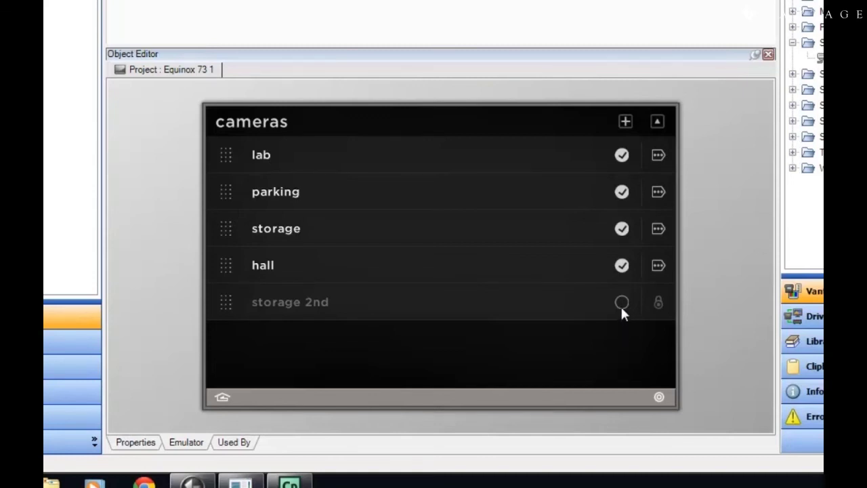
click(622, 303)
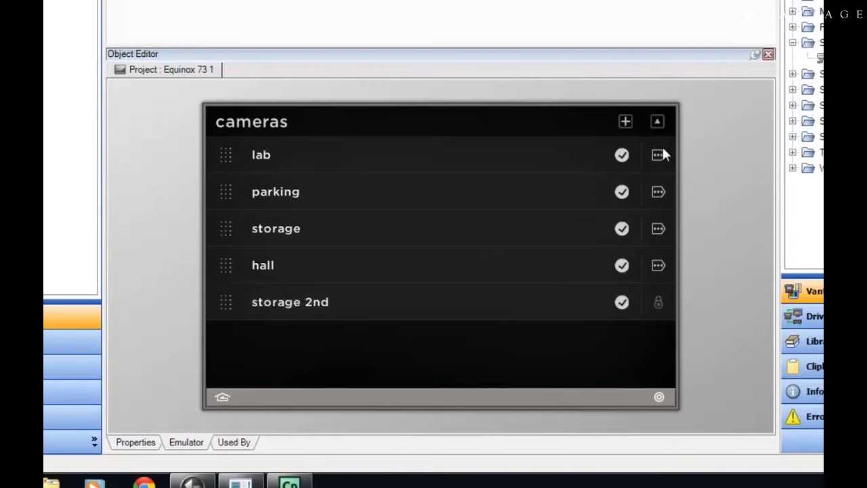
click(657, 119)
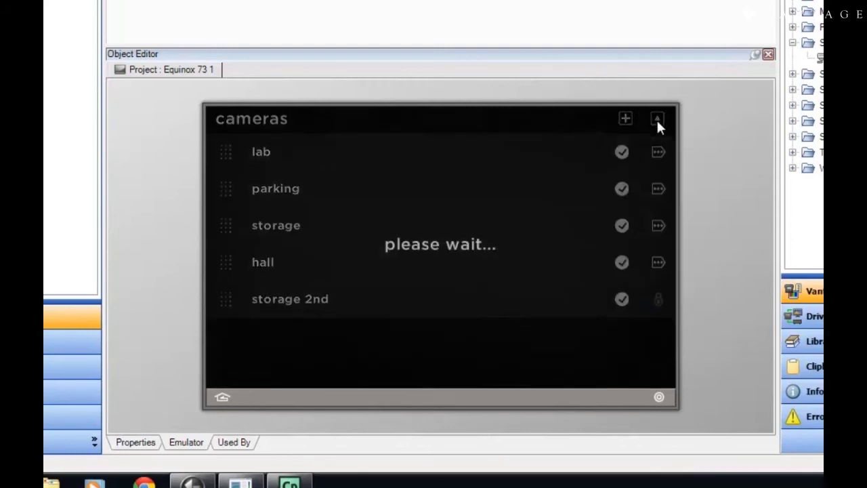
click(656, 122)
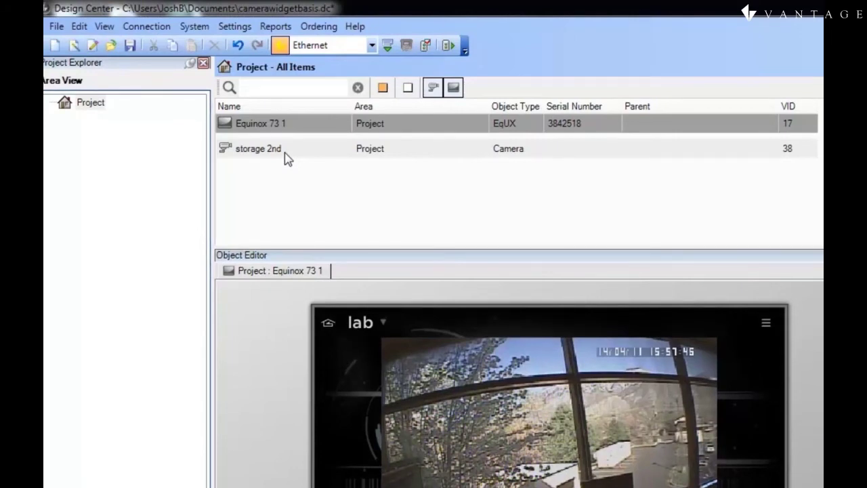
Select storage 2nd in the Project list to show its camera properties
click(284, 157)
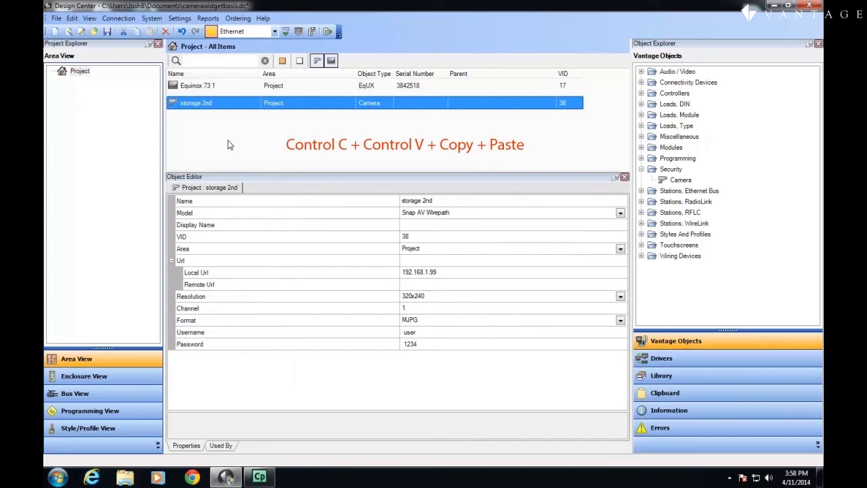
Paste a copy of storage 2nd, rename it 'hall 2nd', and set its channel to 2
key(ctrl+v)
key(ctrl+v)
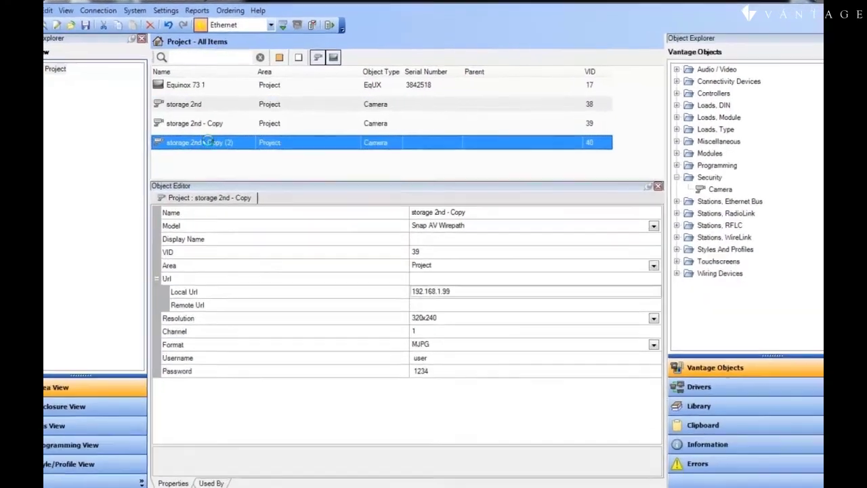
click(207, 120)
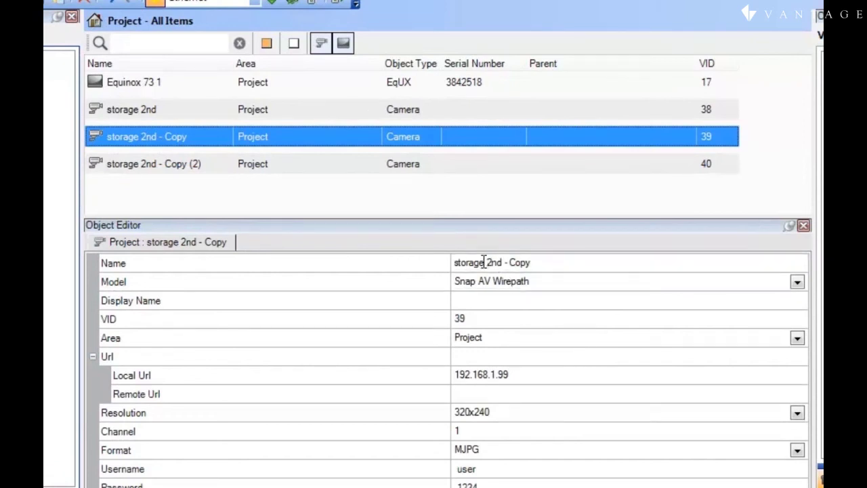
drag(484, 263, 436, 265)
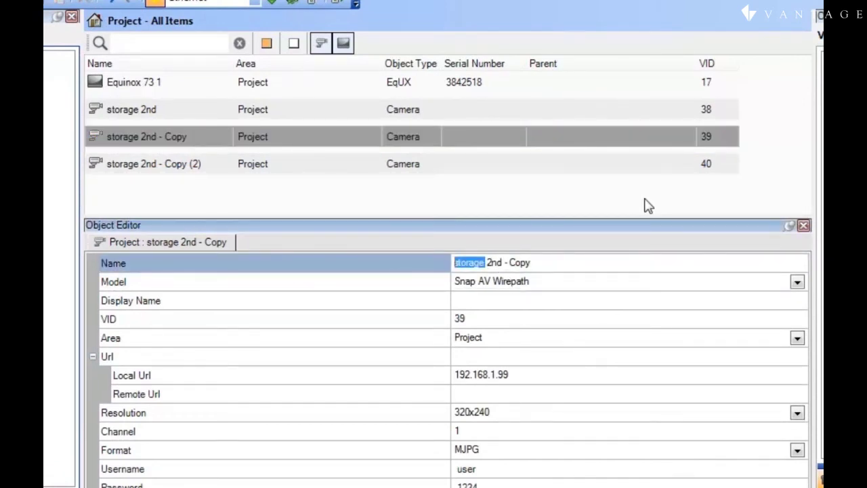
text(la)
key(BackSpace)
key(BackSpace)
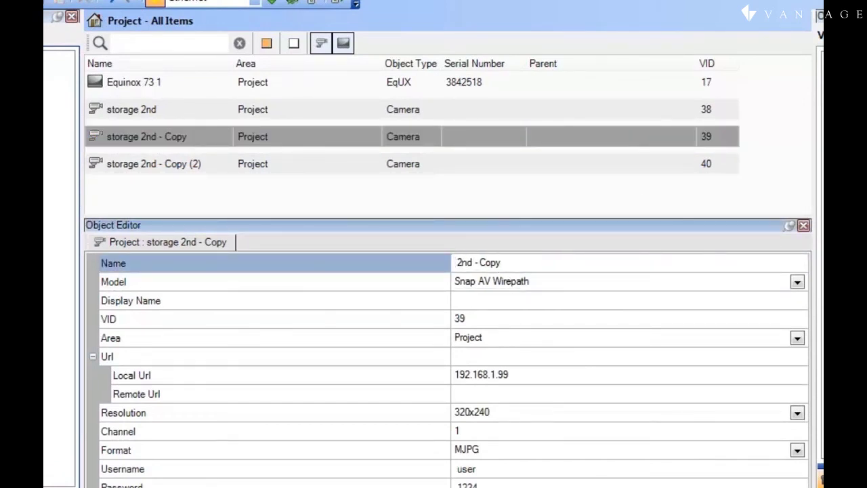
text(hall)
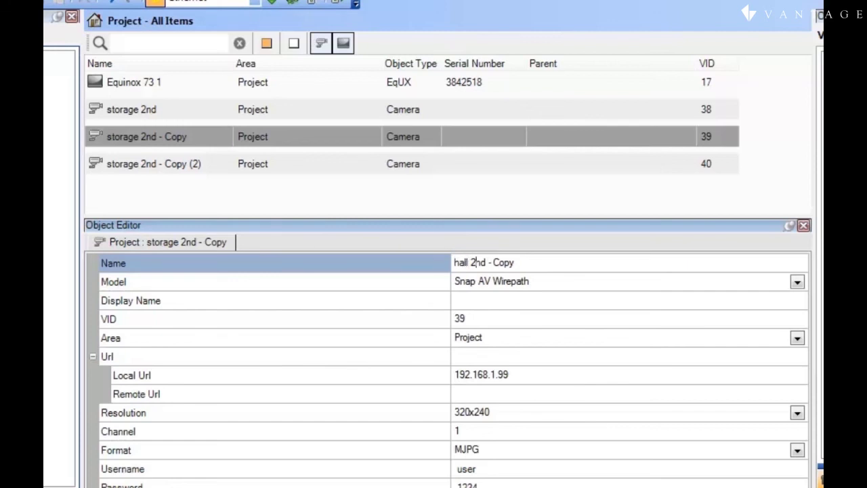
key(Right)
key(Right)
key(Right)
key(Right)
key(Delete)
key(Delete)
key(BackSpace)
key(Delete)
key(Delete)
key(Delete)
key(Delete)
key(Return)
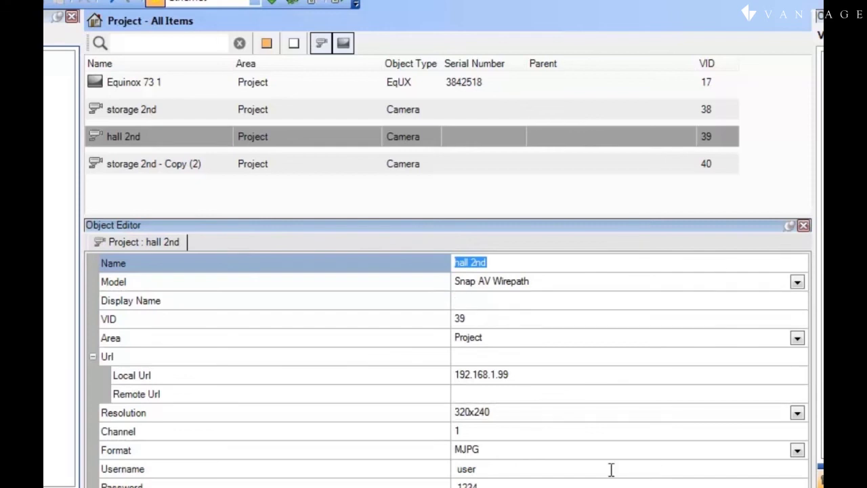
click(456, 429)
text(2)
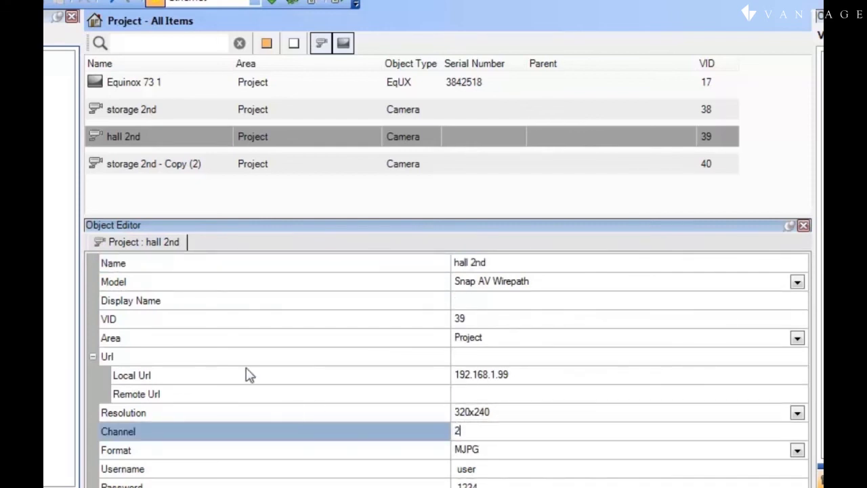
Rename the second storage 2nd copy to 'lab 2nd' with channel 3
click(119, 170)
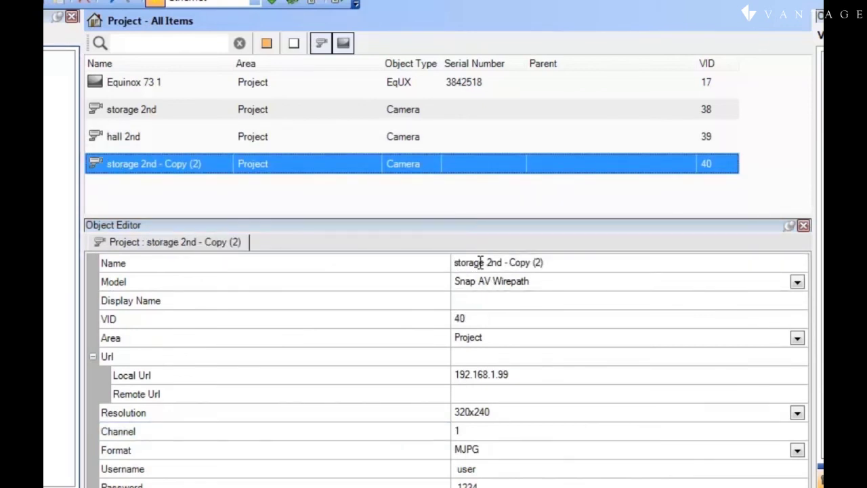
drag(486, 263, 446, 275)
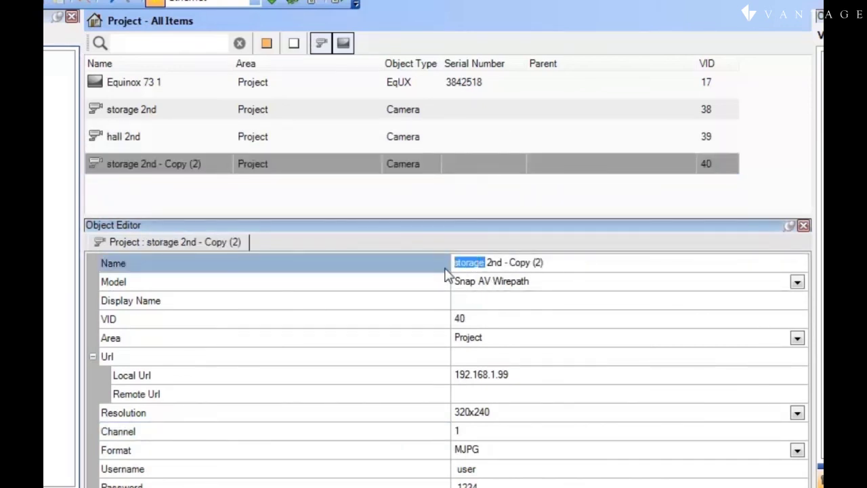
text(lab)
drag(540, 265, 487, 266)
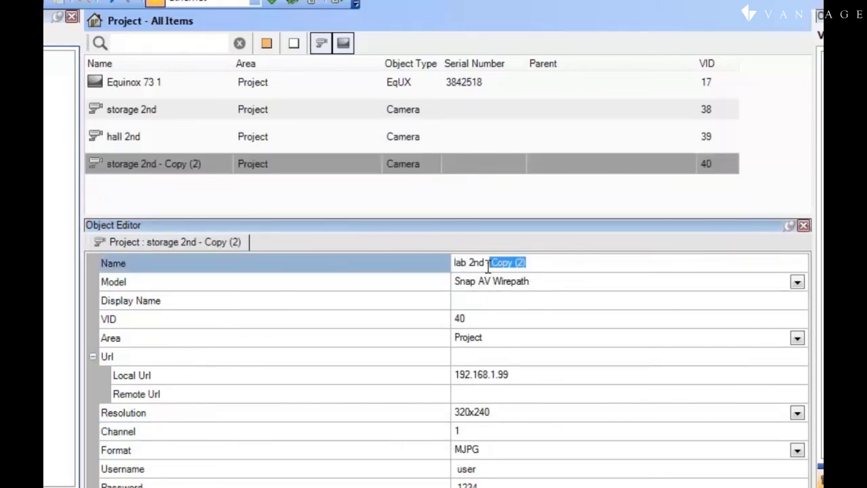
key(Delete)
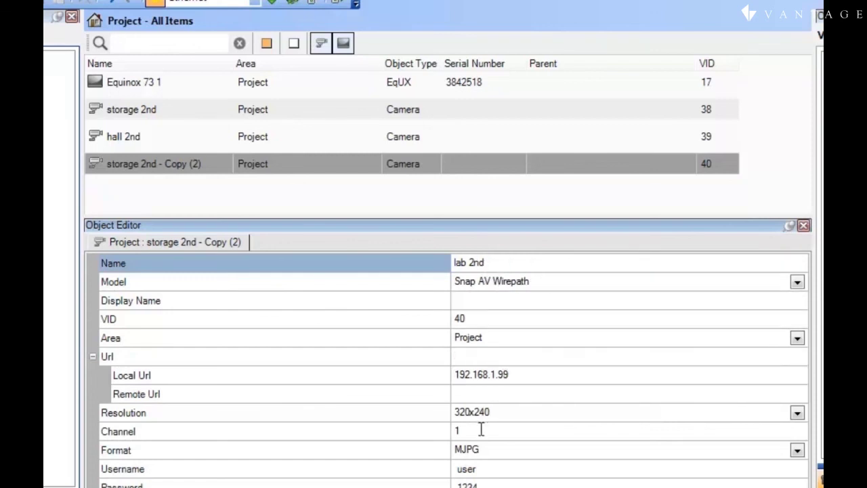
click(481, 428)
key(BackSpace)
text(3)
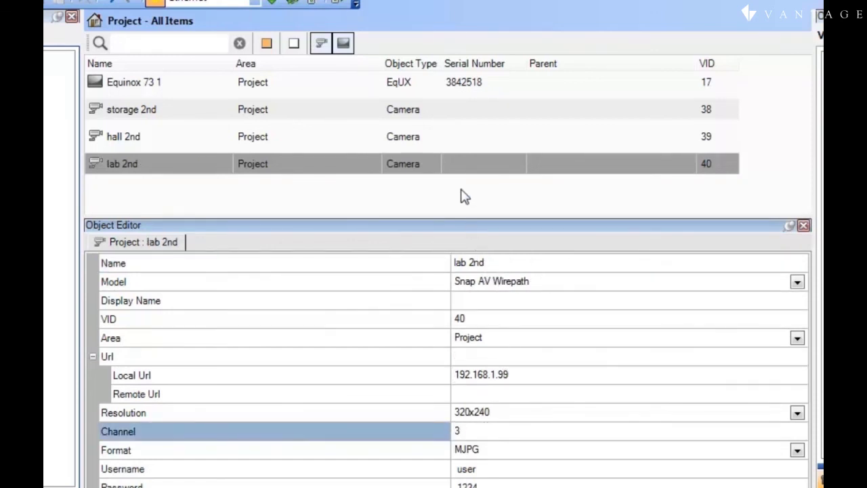
click(459, 204)
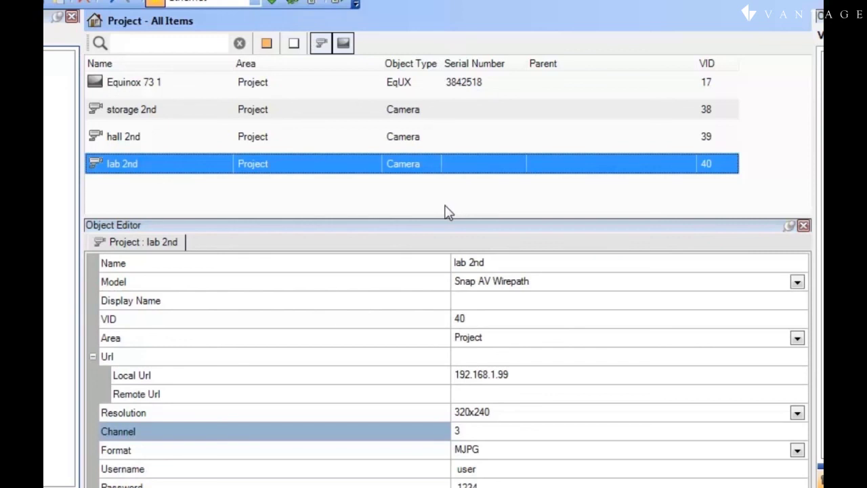